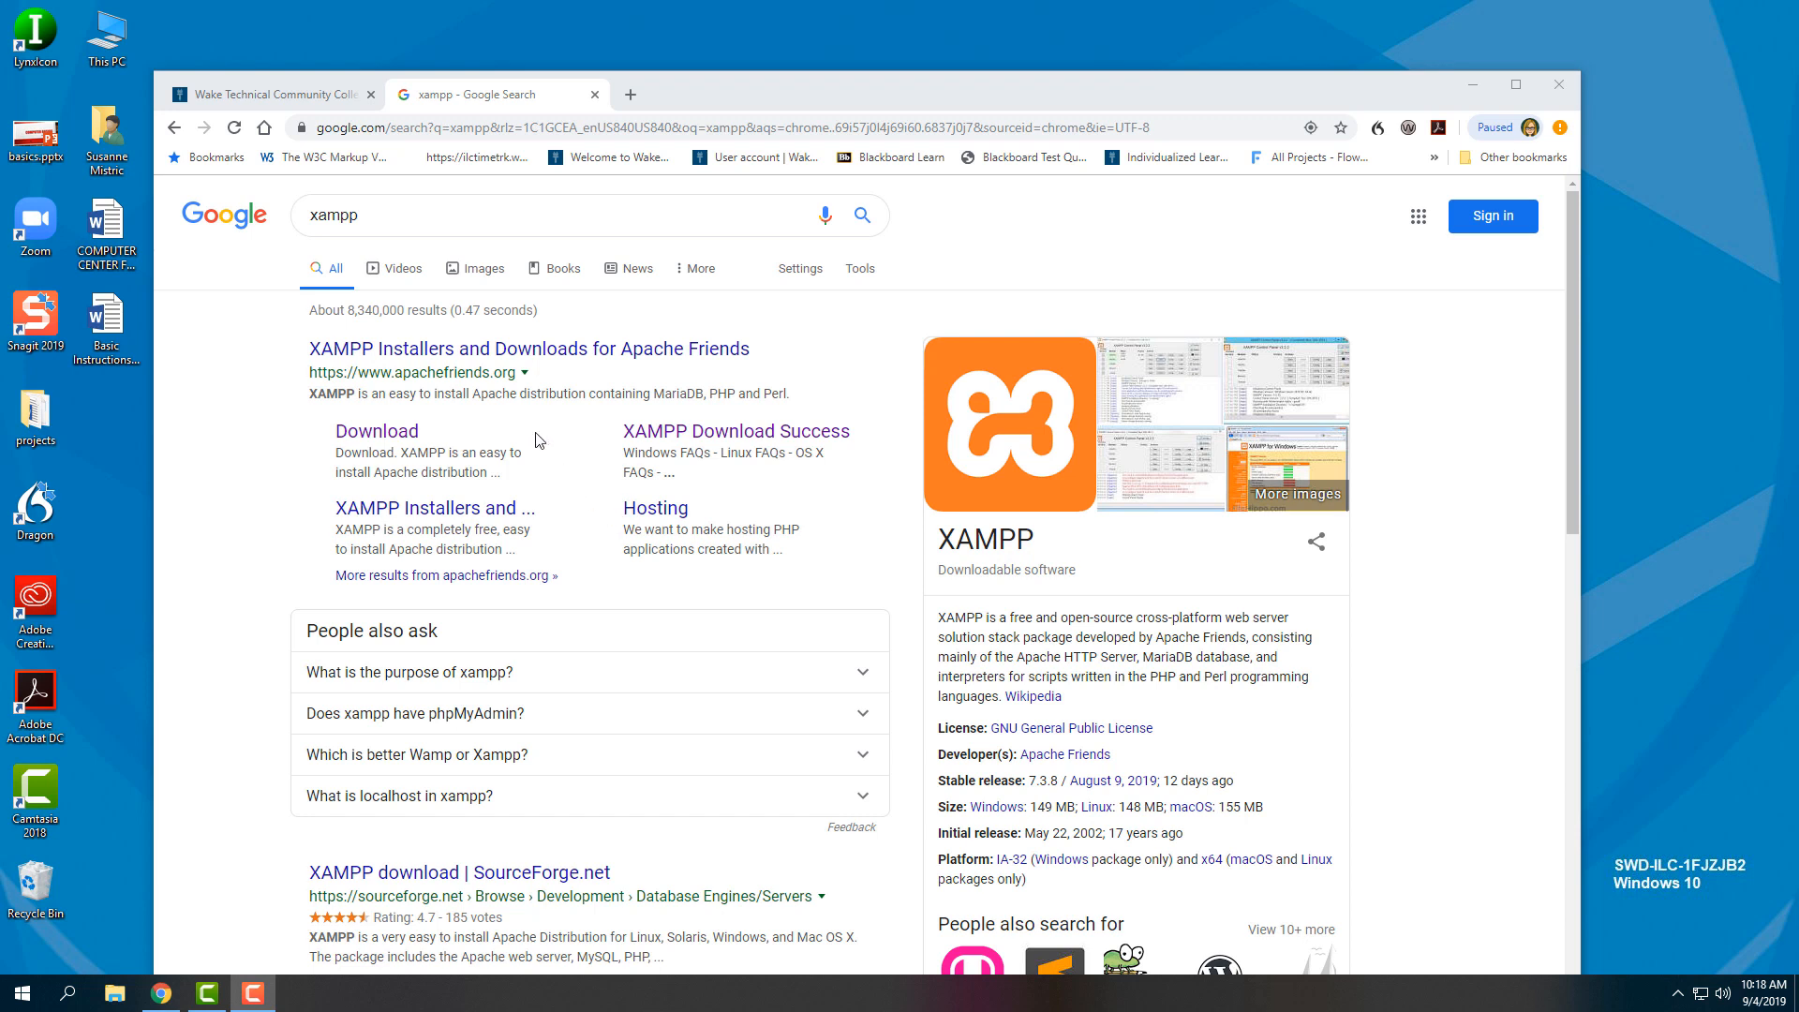
Download the 64-bit XAMPP 7.2.22 / PHP 7.2.22 installer for Windows from apachefriends.org to the Desktop and close the browser.
left_click(453, 359)
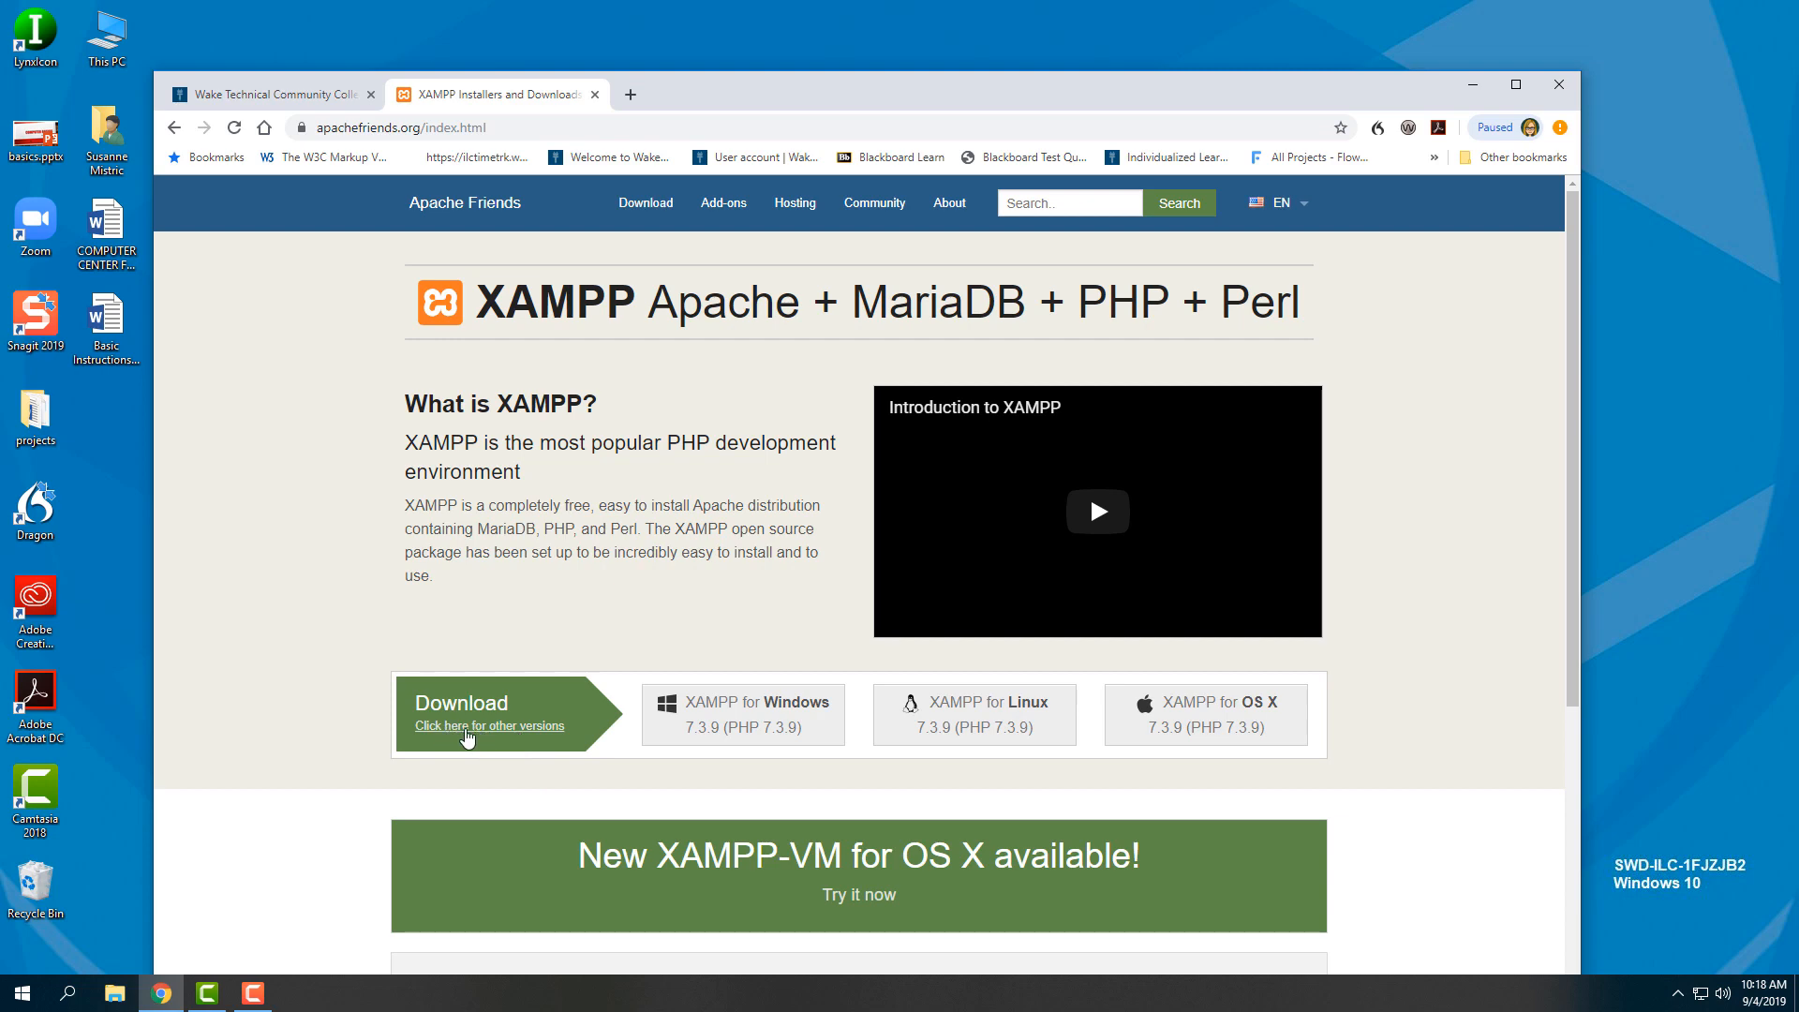
left_click(467, 736)
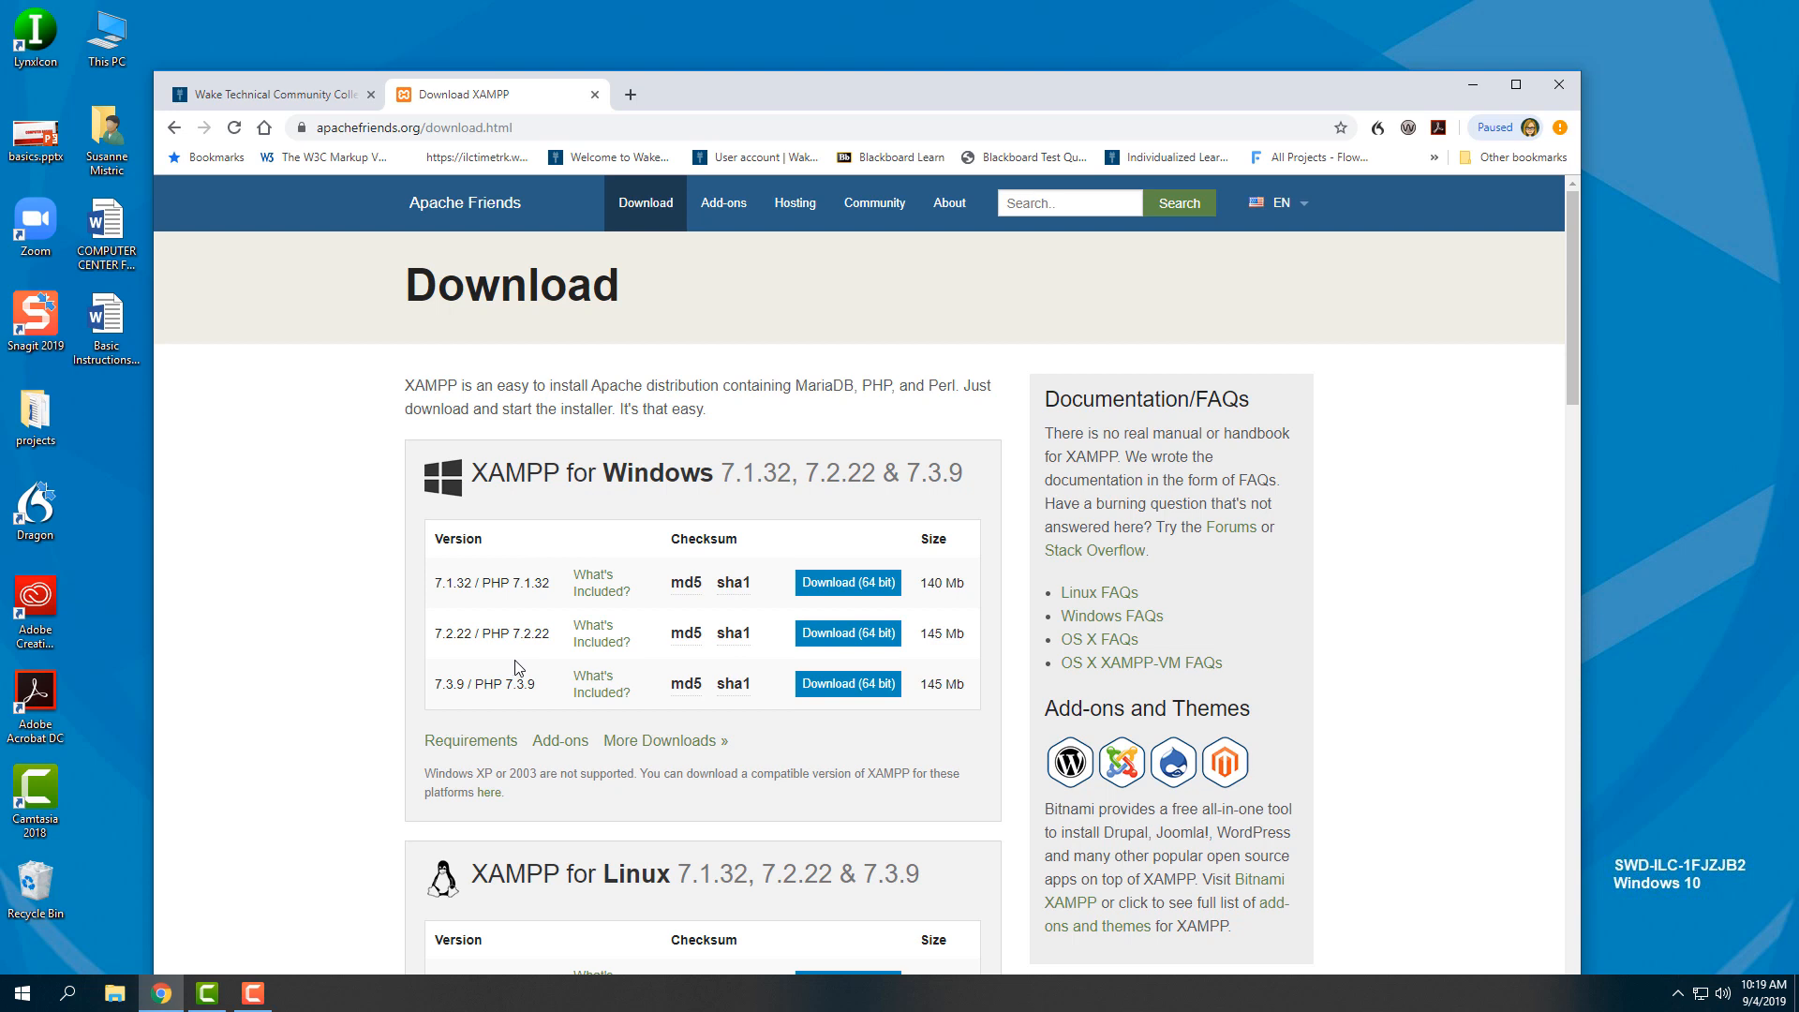
left_click(846, 638)
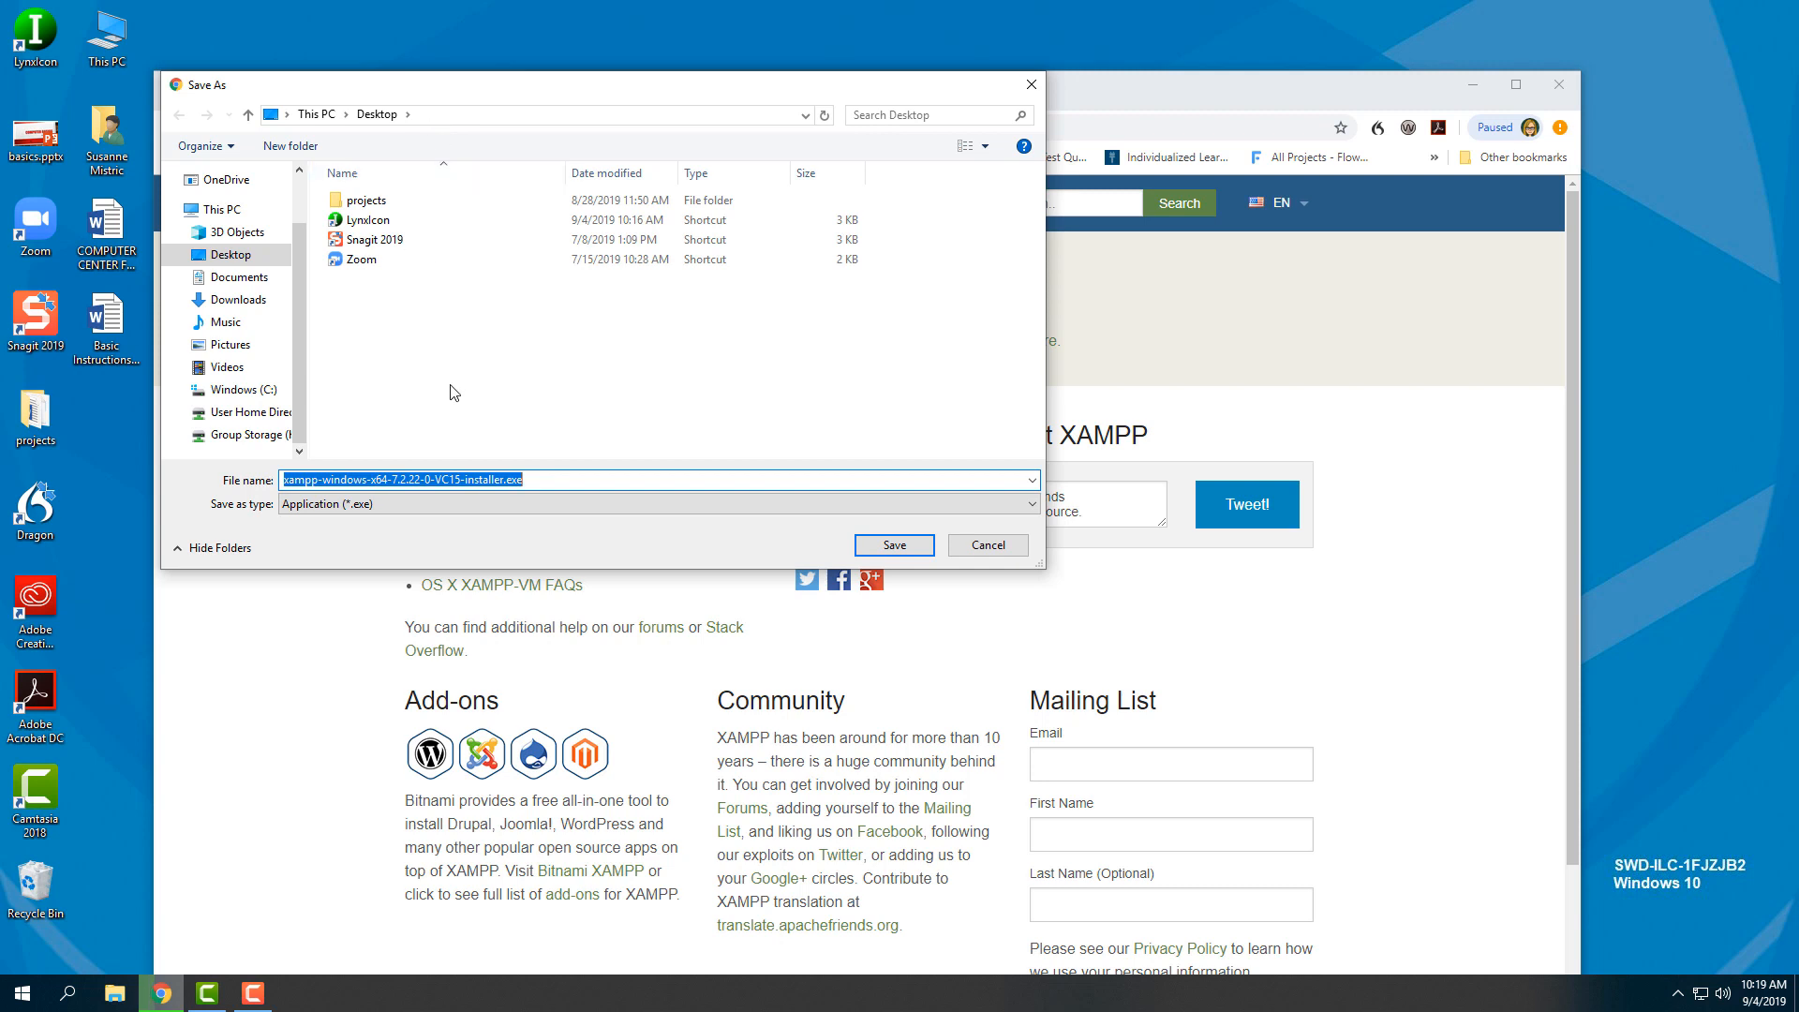
left_click(895, 545)
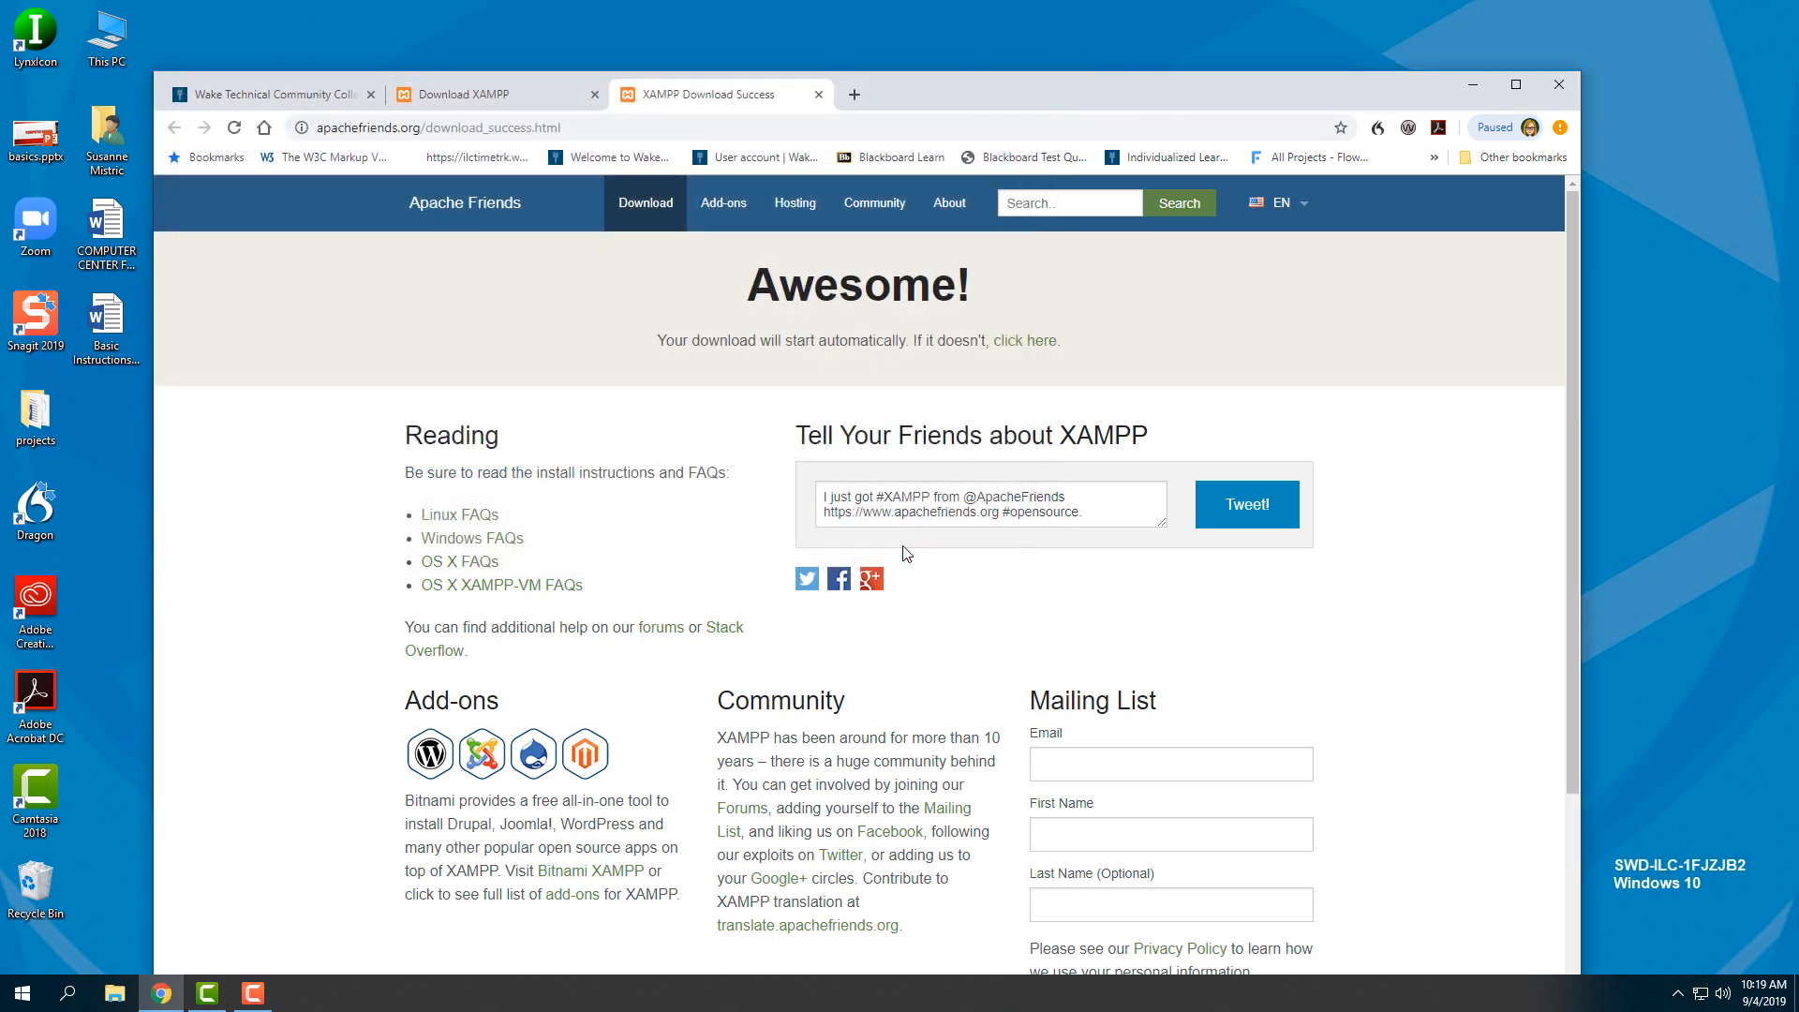
left_click_drag(931, 110, 1042, 98)
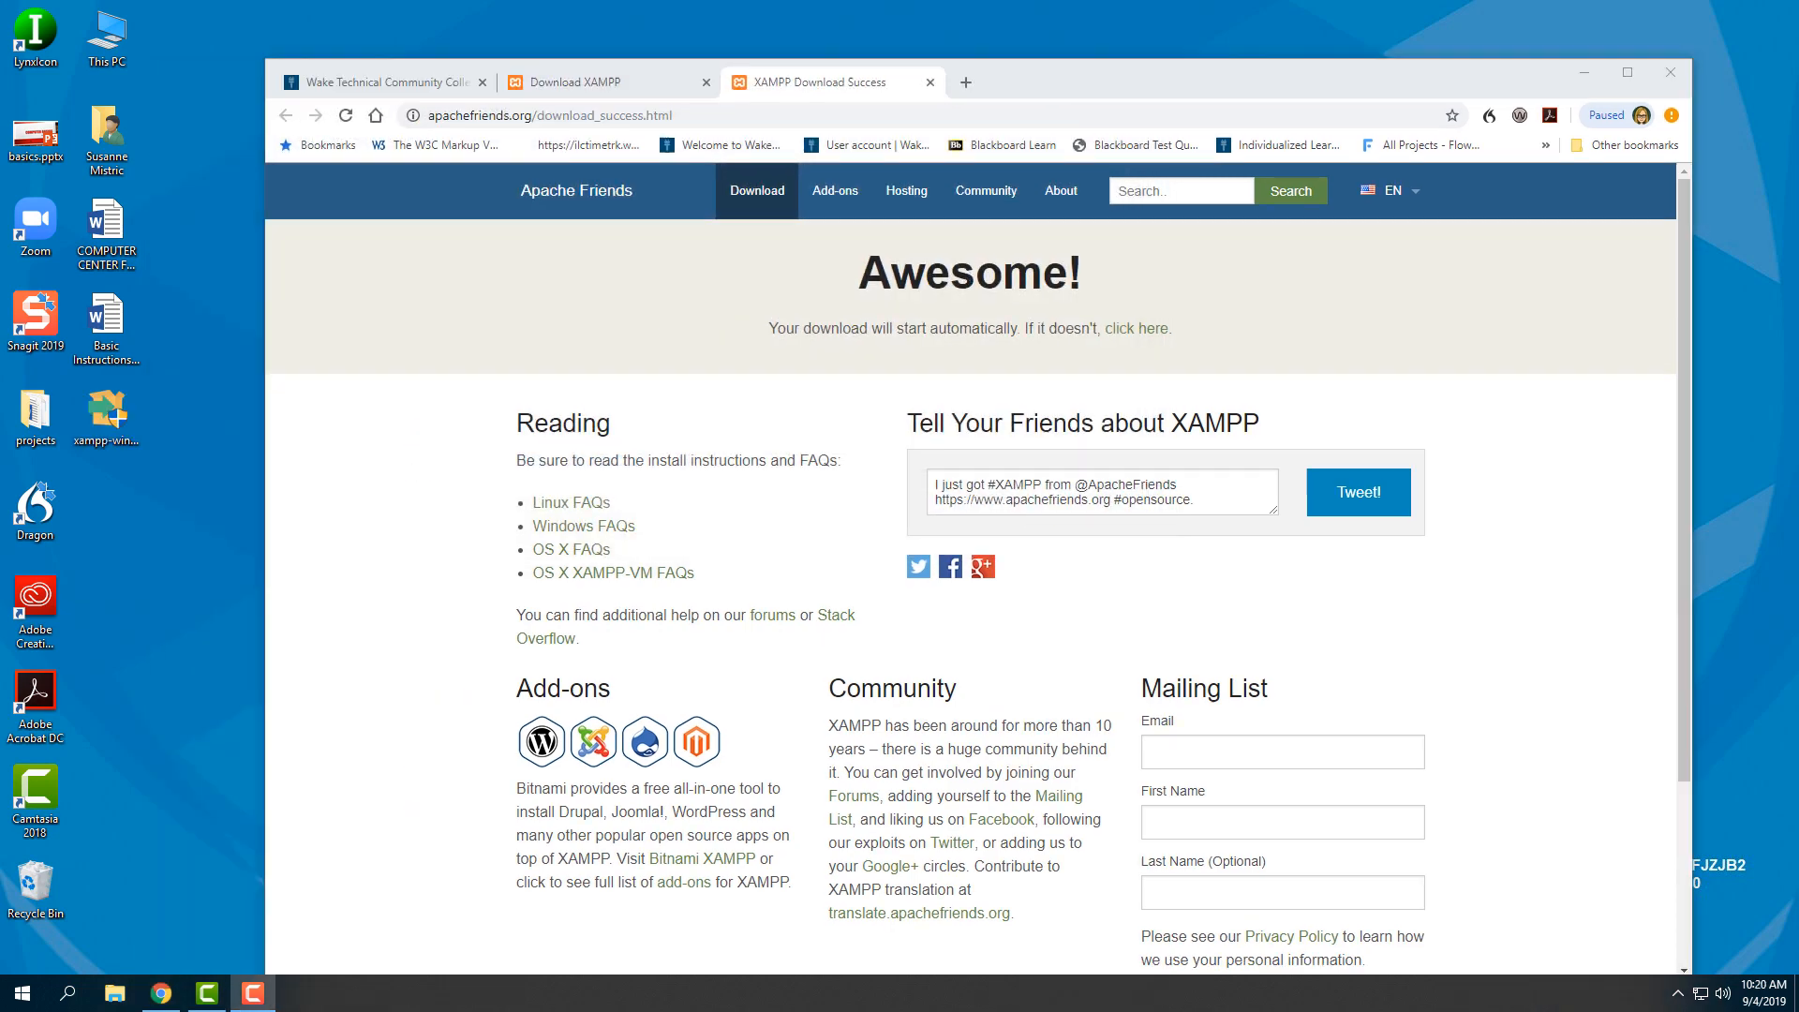
left_click(1675, 71)
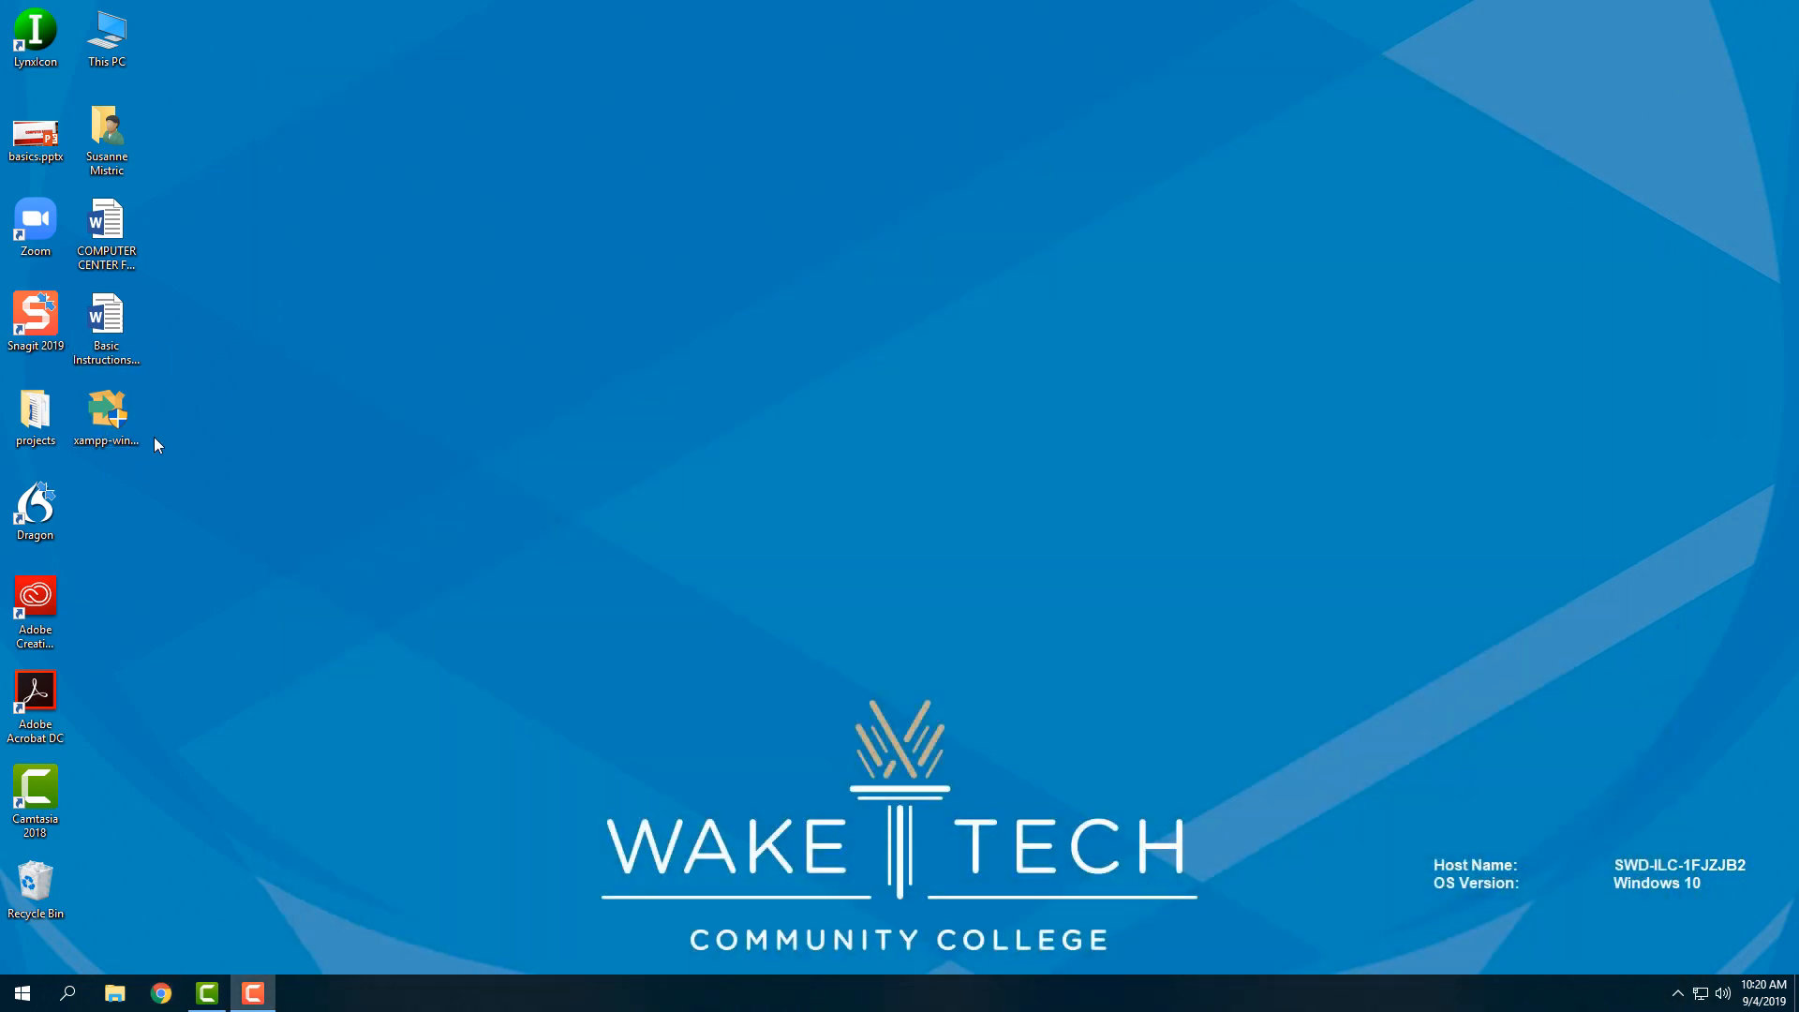
Launch the downloaded XAMPP installer and exclude FileZilla FTP Server, Mercury Mail Server and Tomcat from the components to install.
double_click(110, 413)
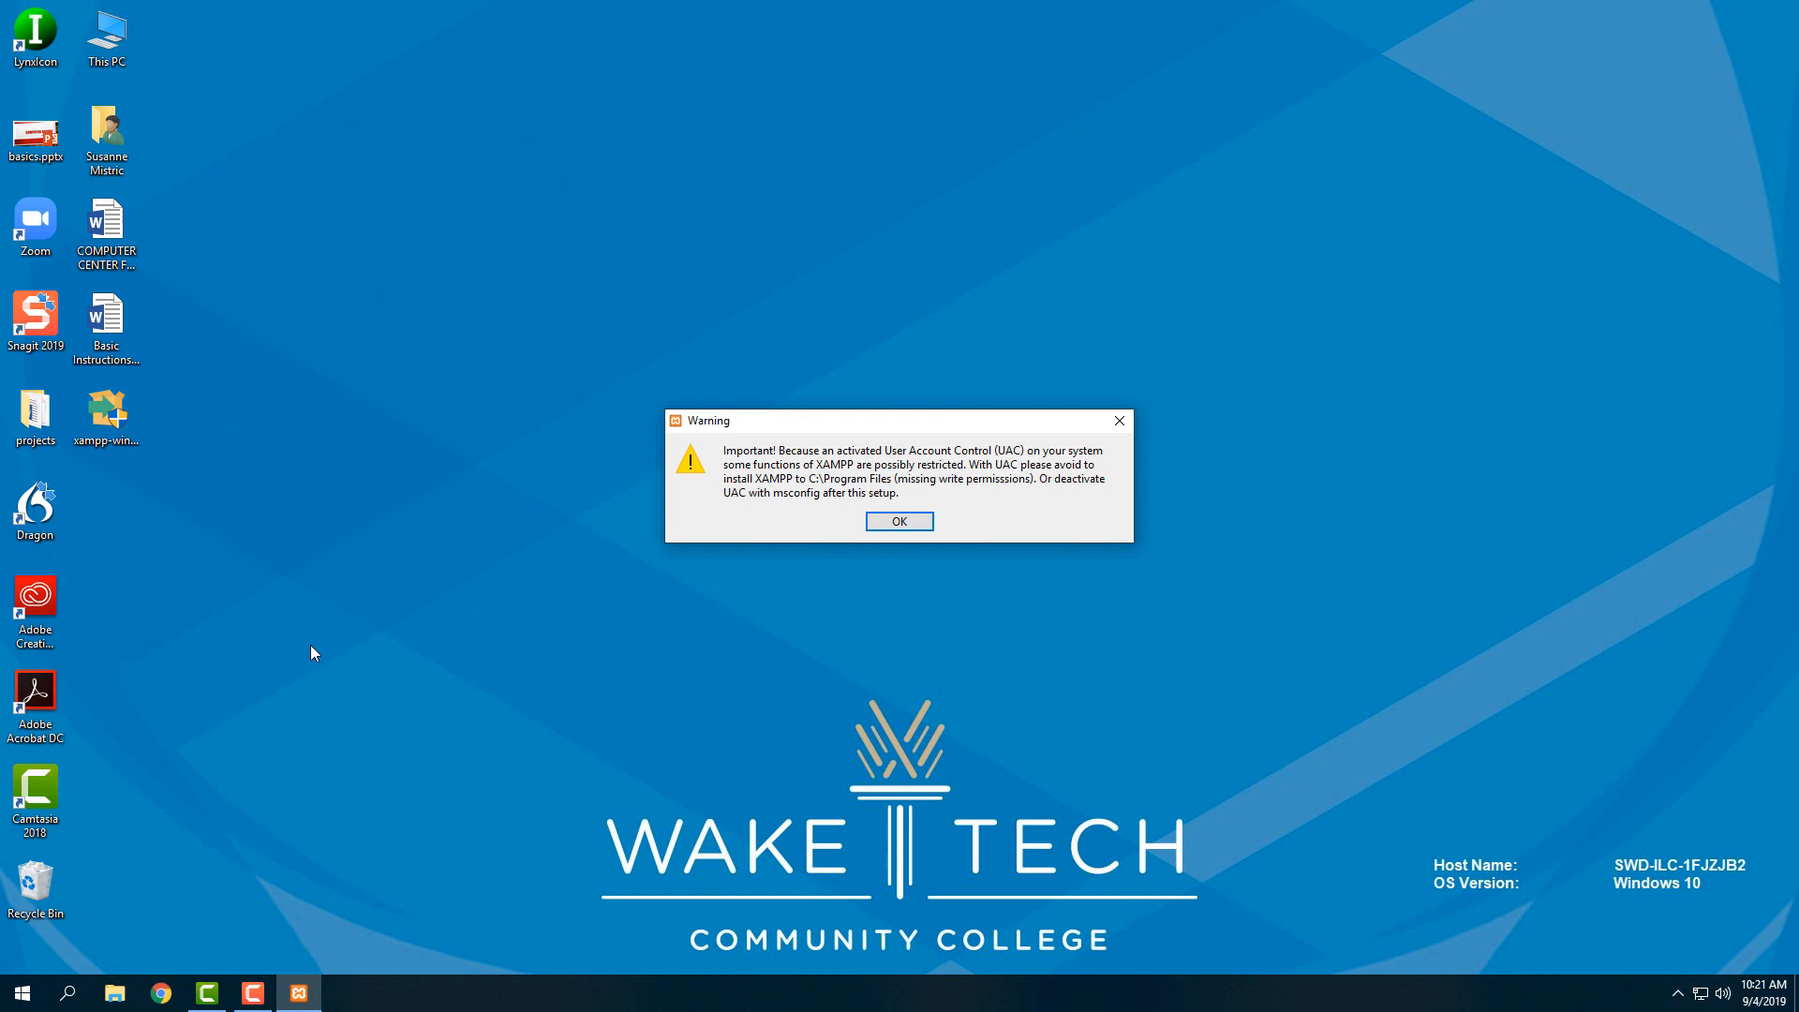
left_click(898, 523)
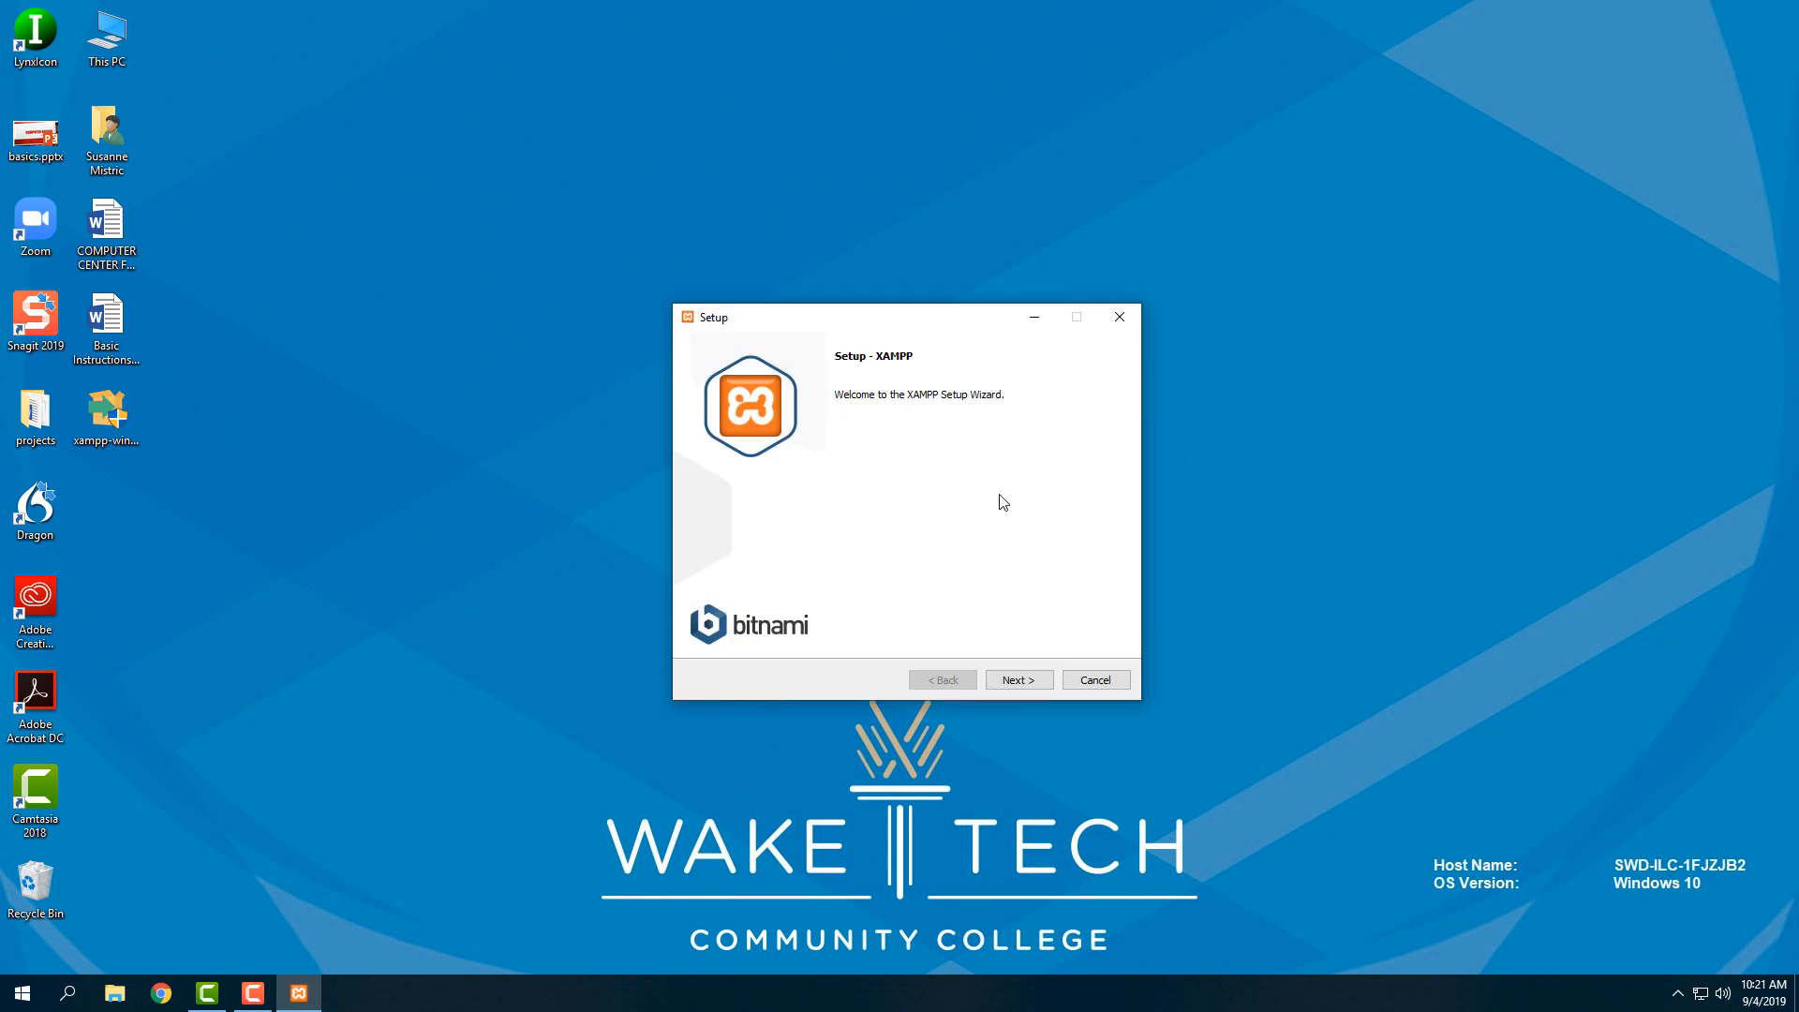
left_click(1024, 681)
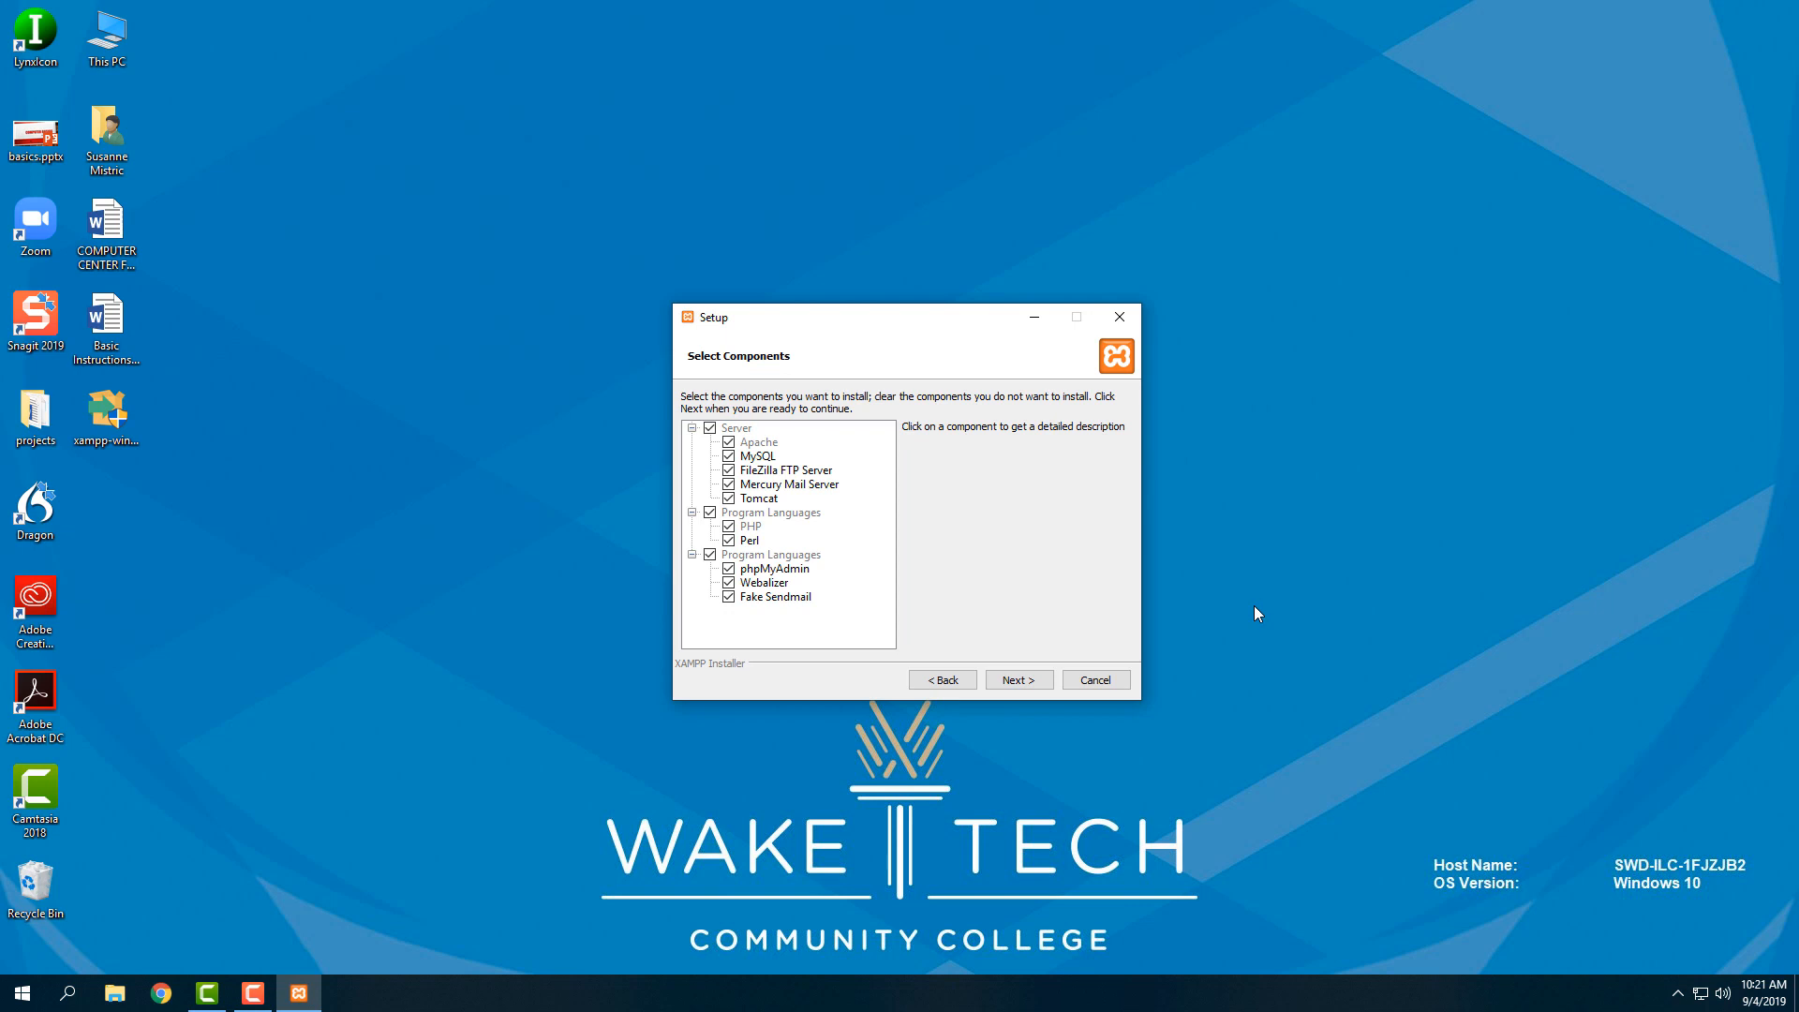
left_click(728, 471)
left_click(729, 485)
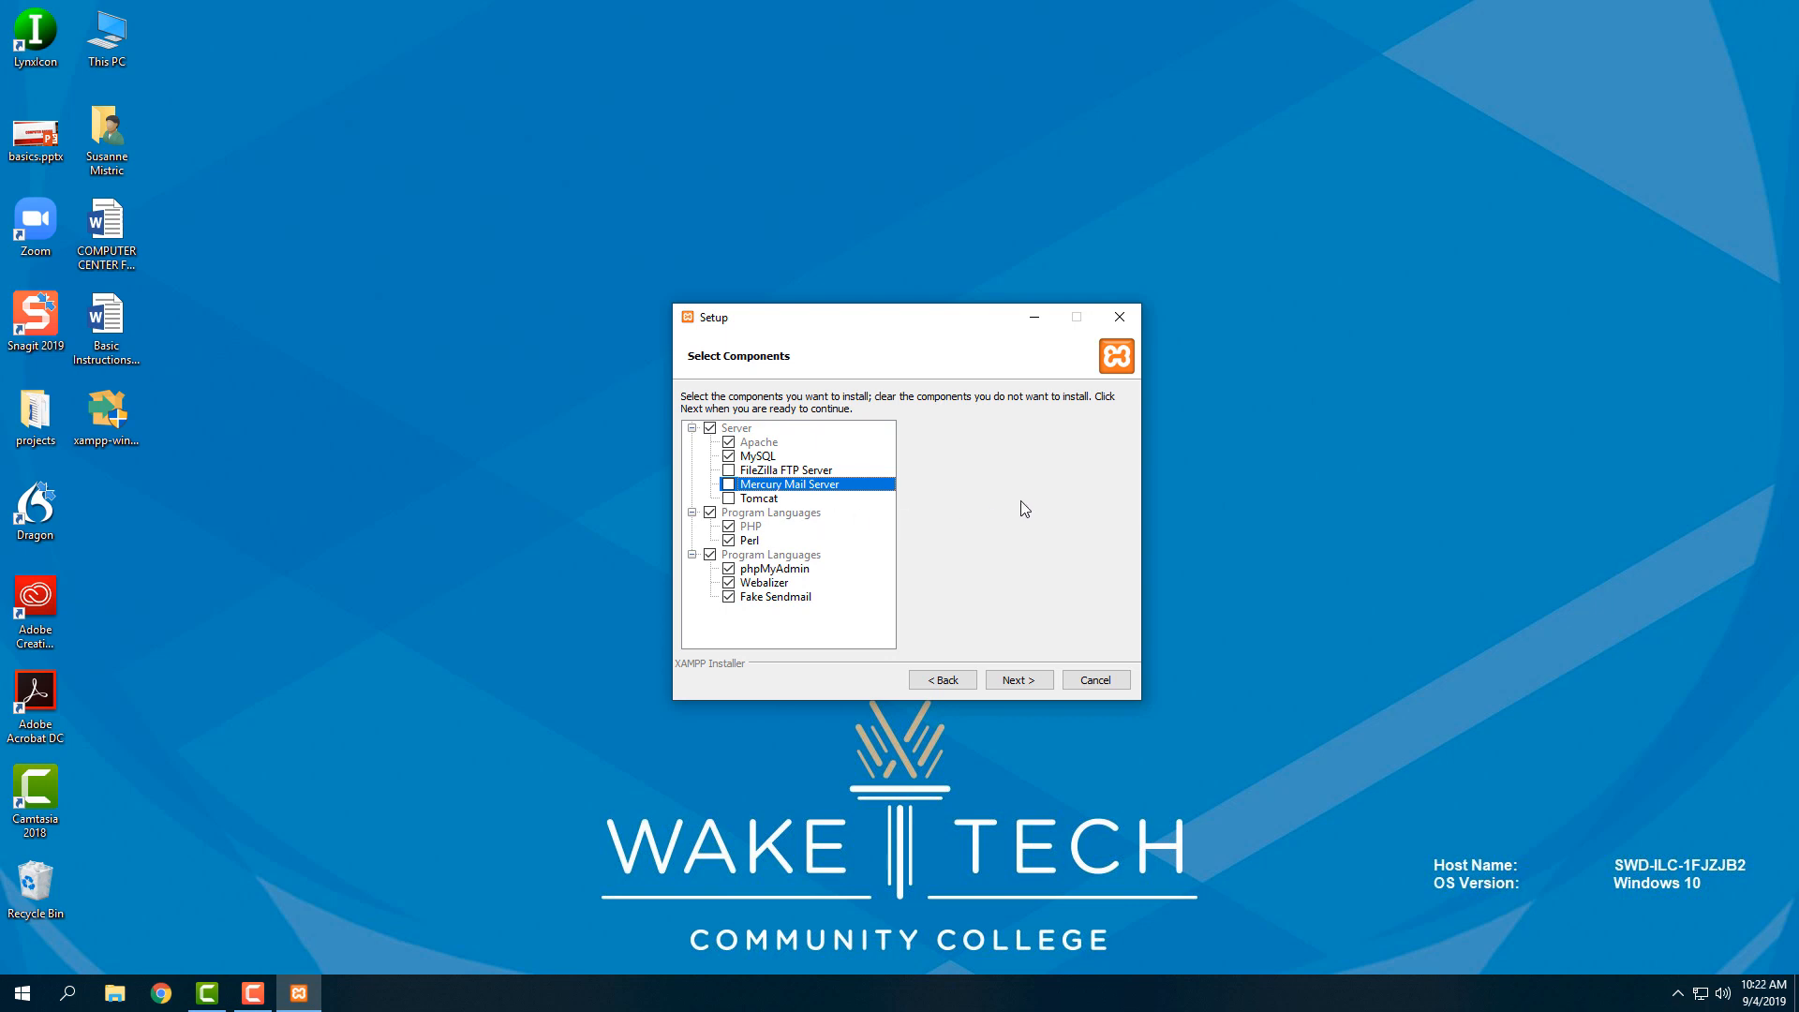
left_click(1029, 687)
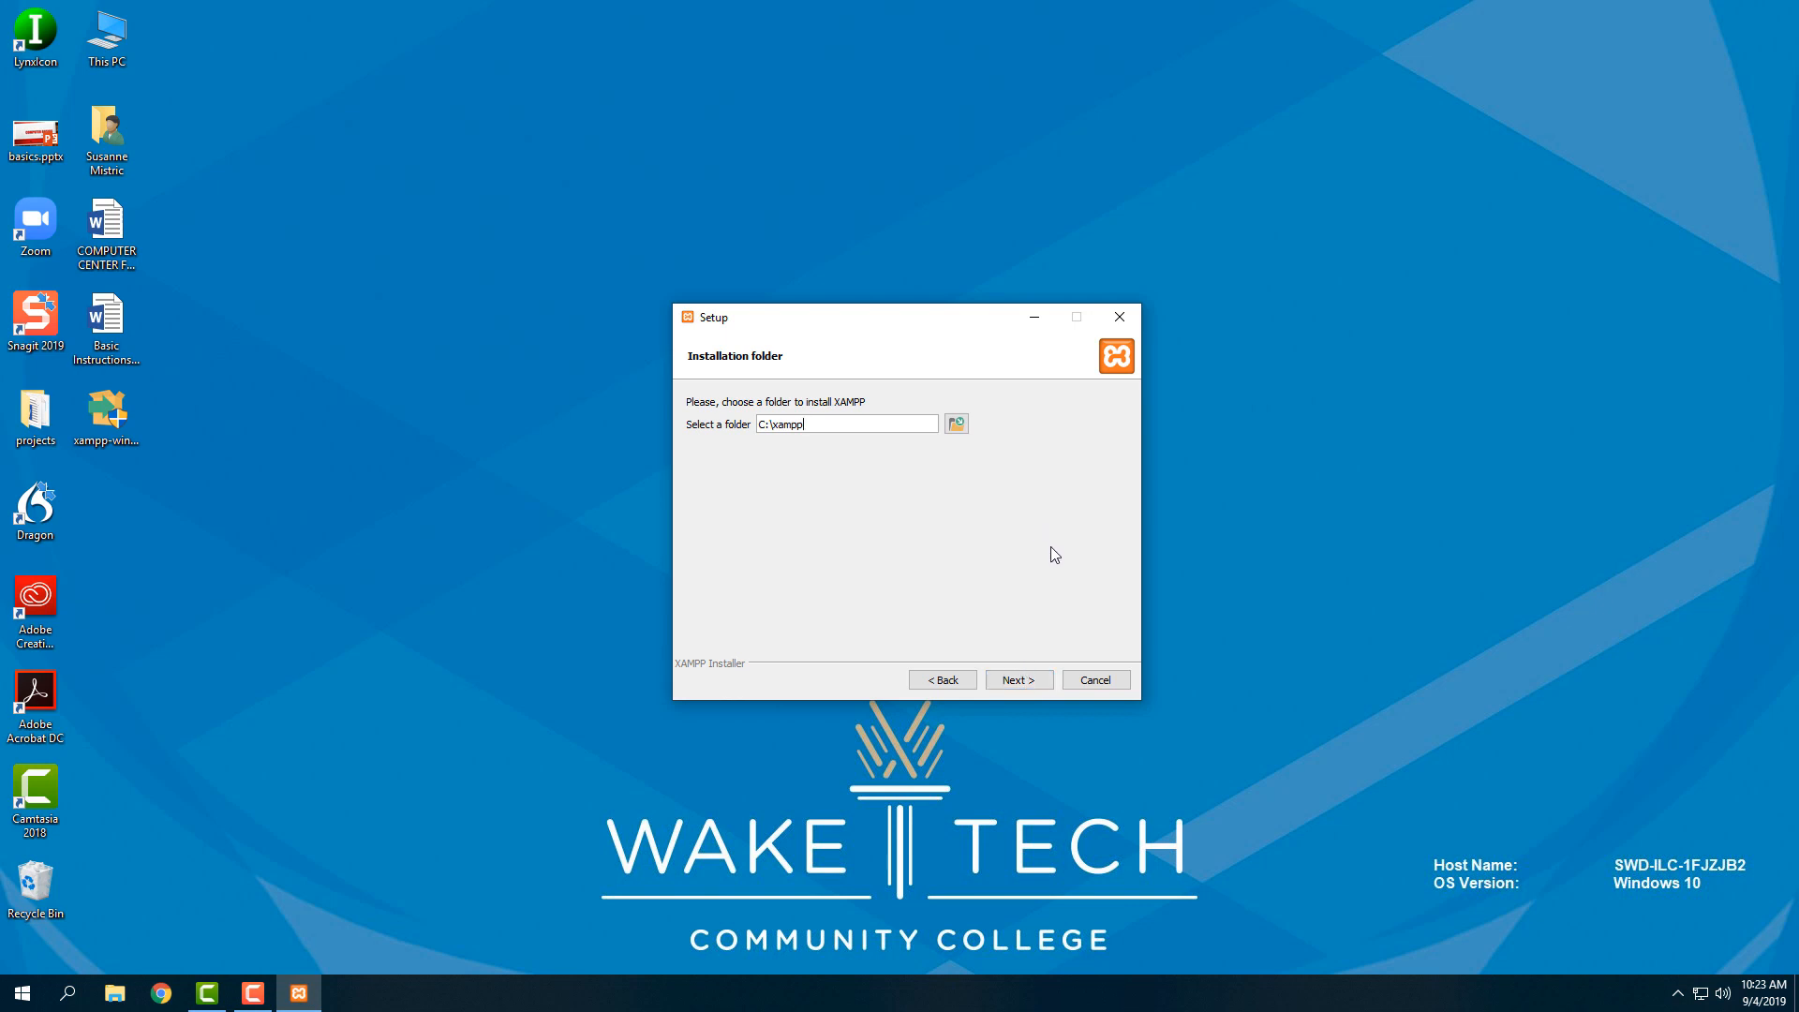
Install XAMPP into C:\xampp with the option to learn more about Bitnami turned off.
left_click(1025, 685)
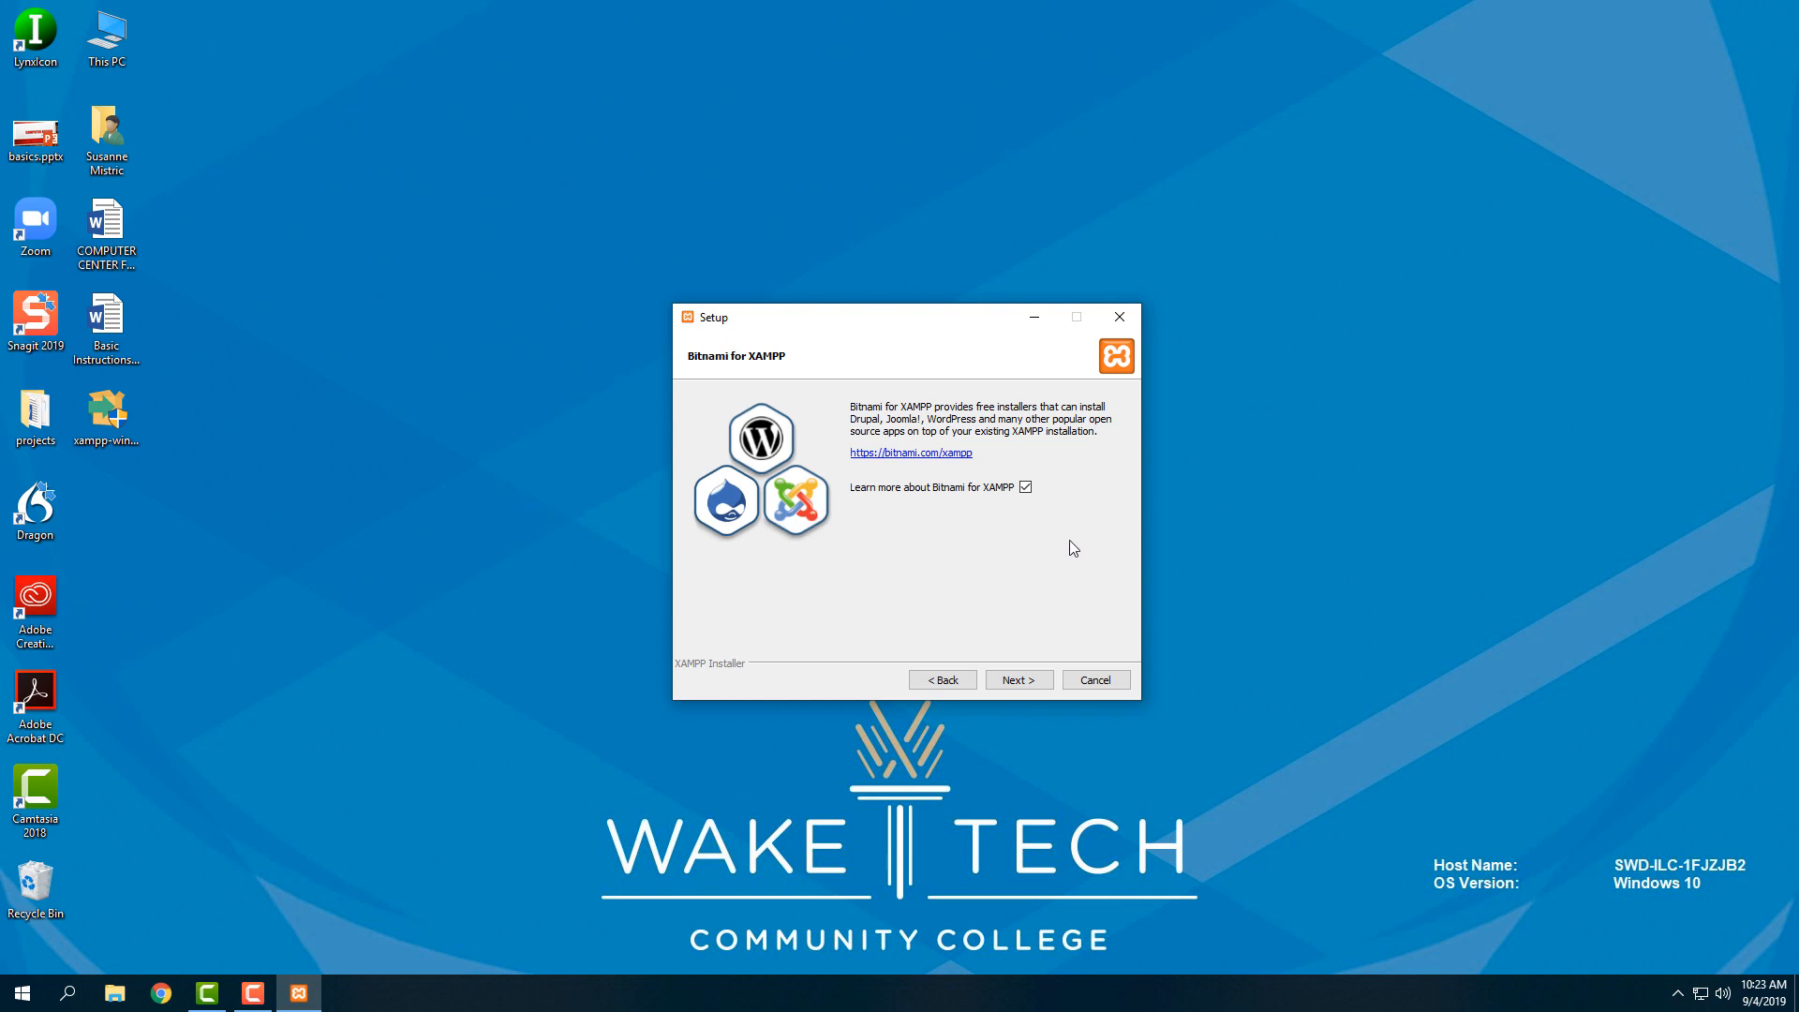
left_click(1025, 487)
left_click(1018, 680)
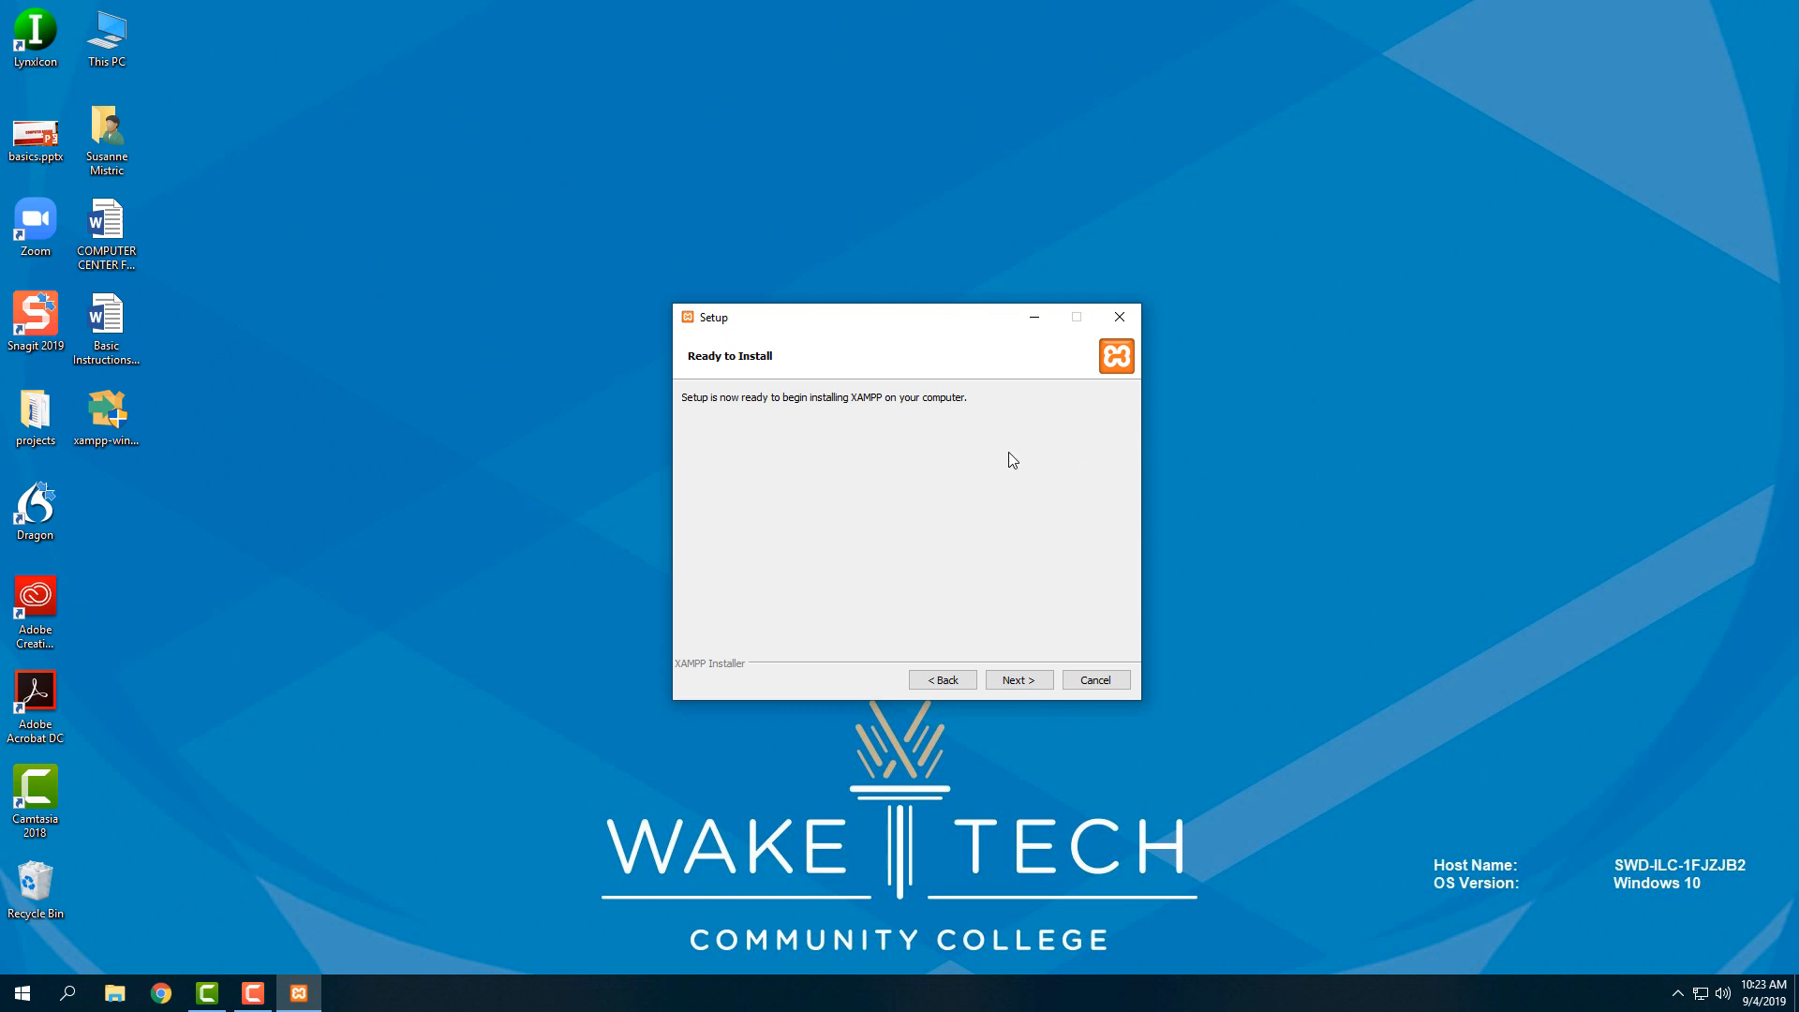
left_click(1016, 679)
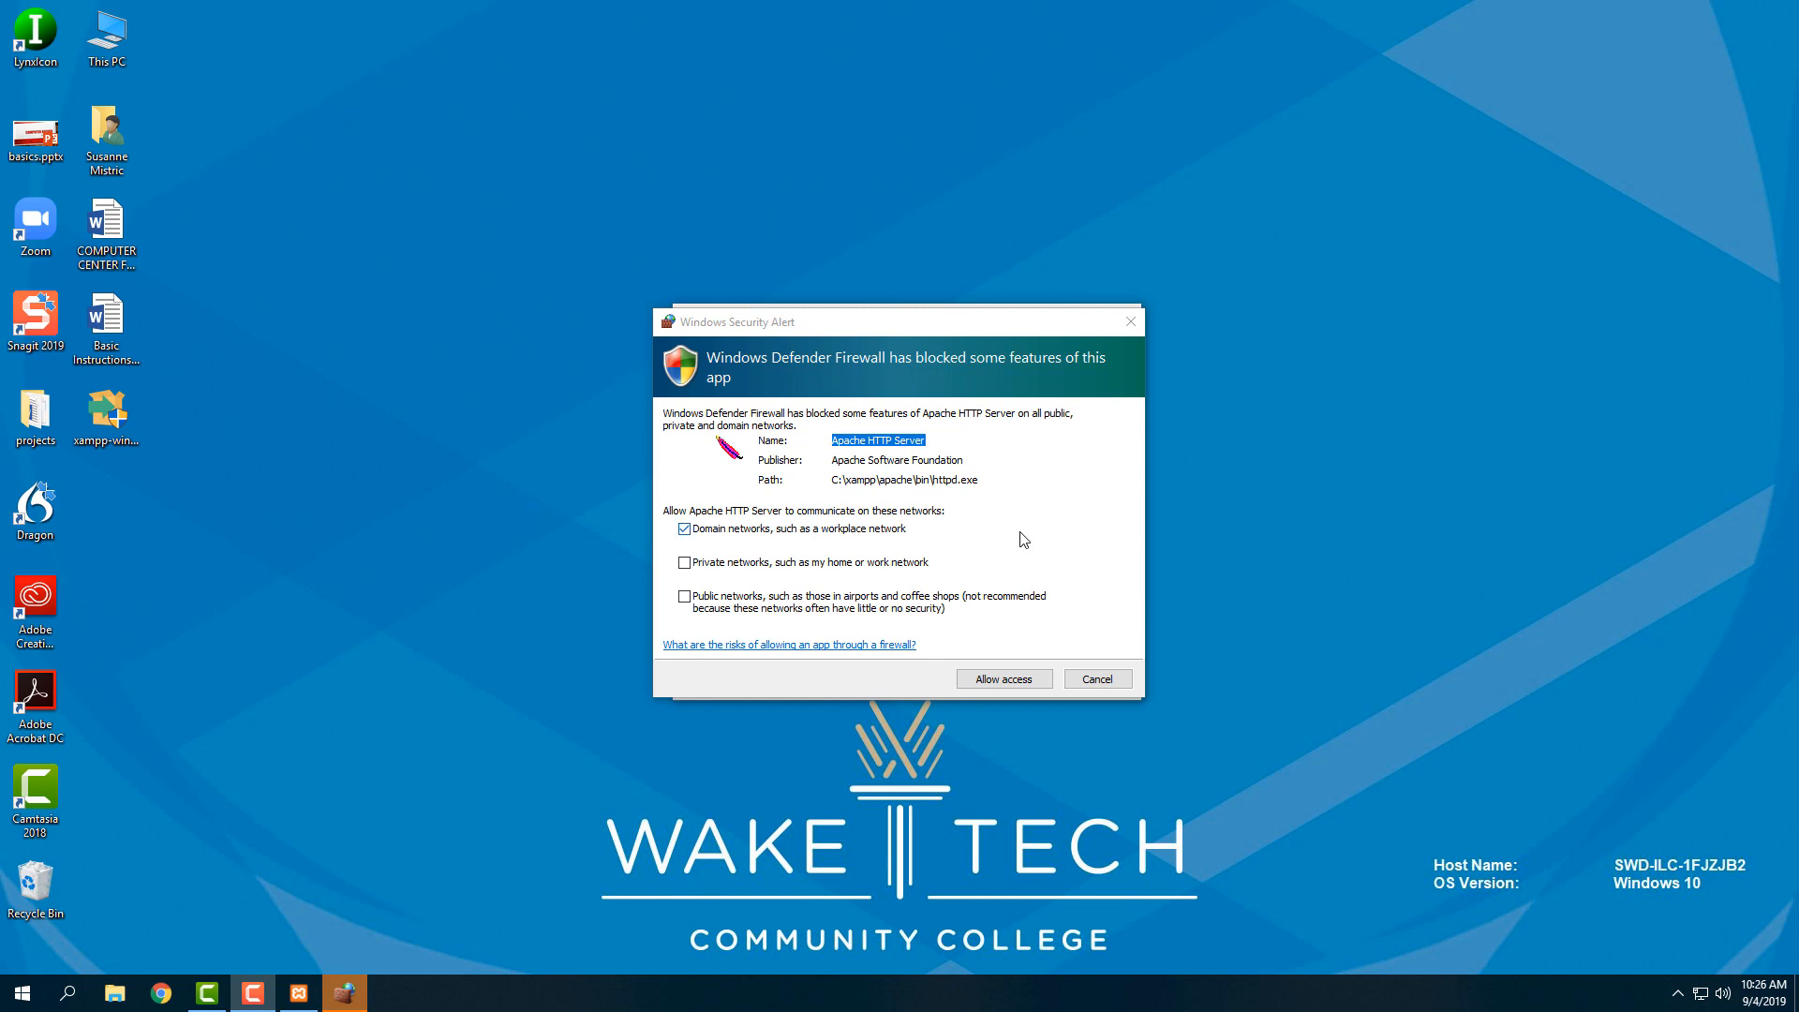
Allow Apache HTTP Server through the firewall on domain networks and finish the setup without starting the Control Panel.
left_click(1019, 680)
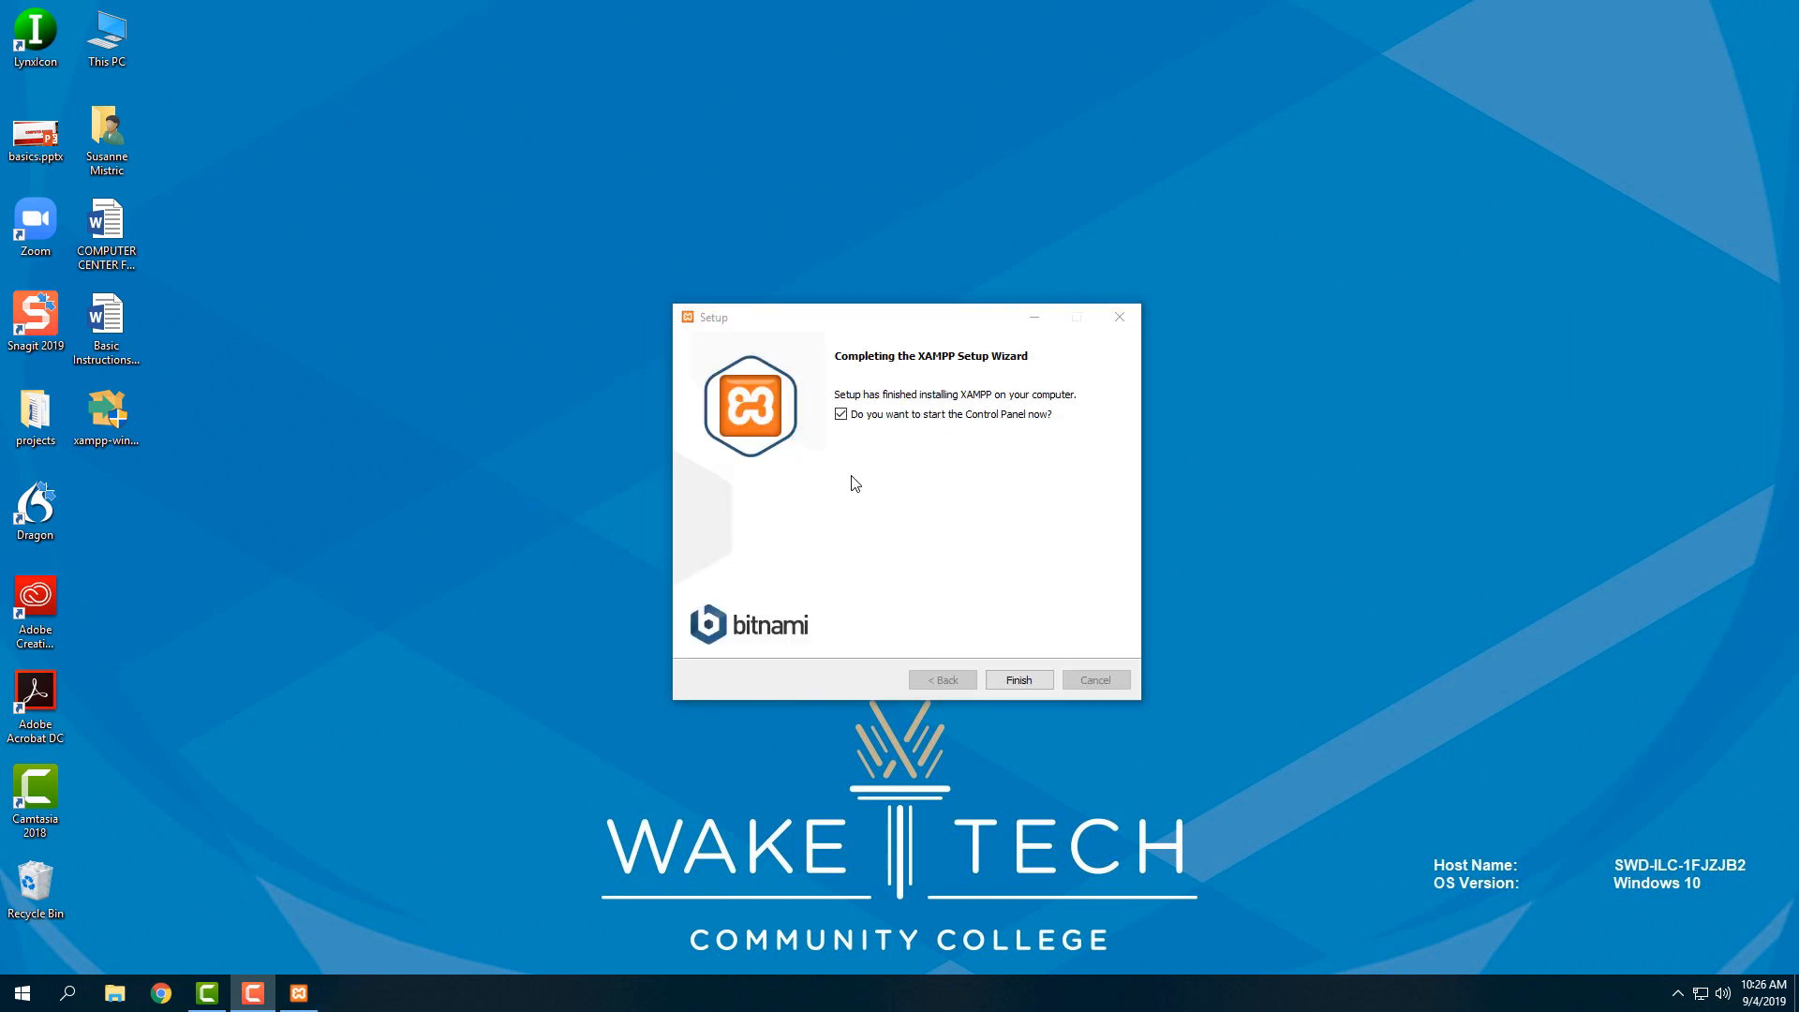
left_click(840, 415)
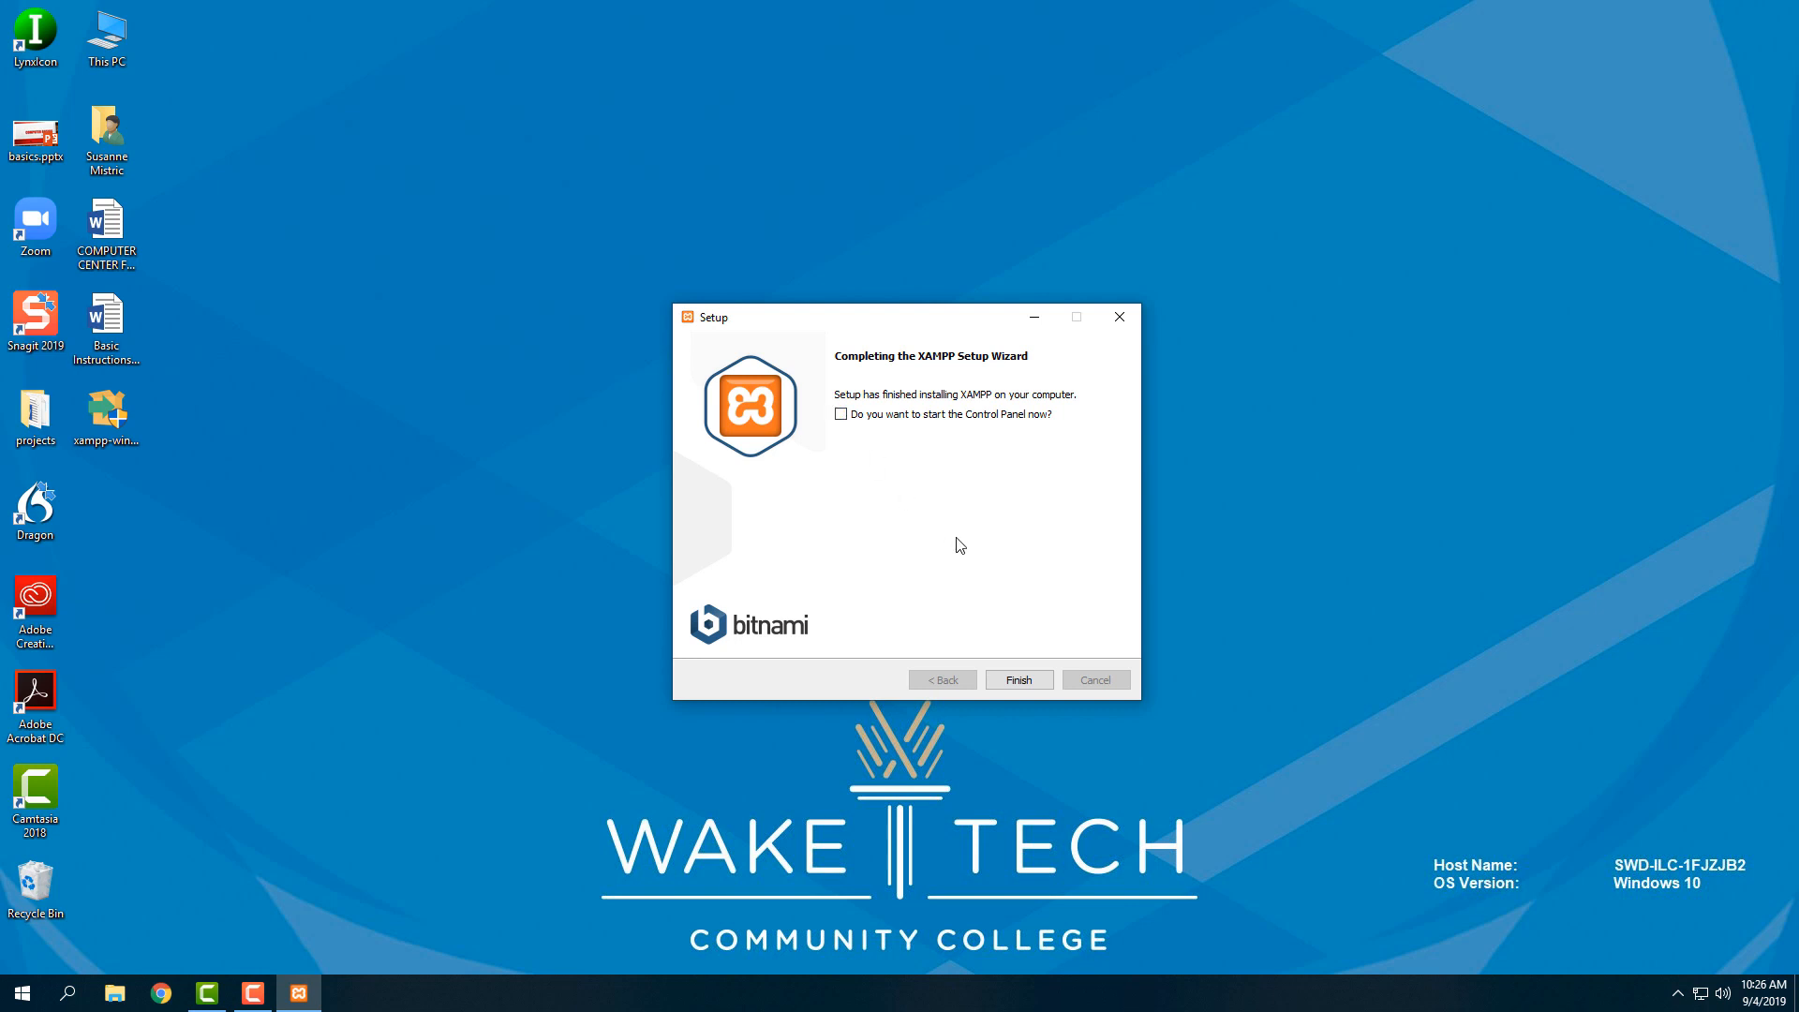
left_click(1019, 680)
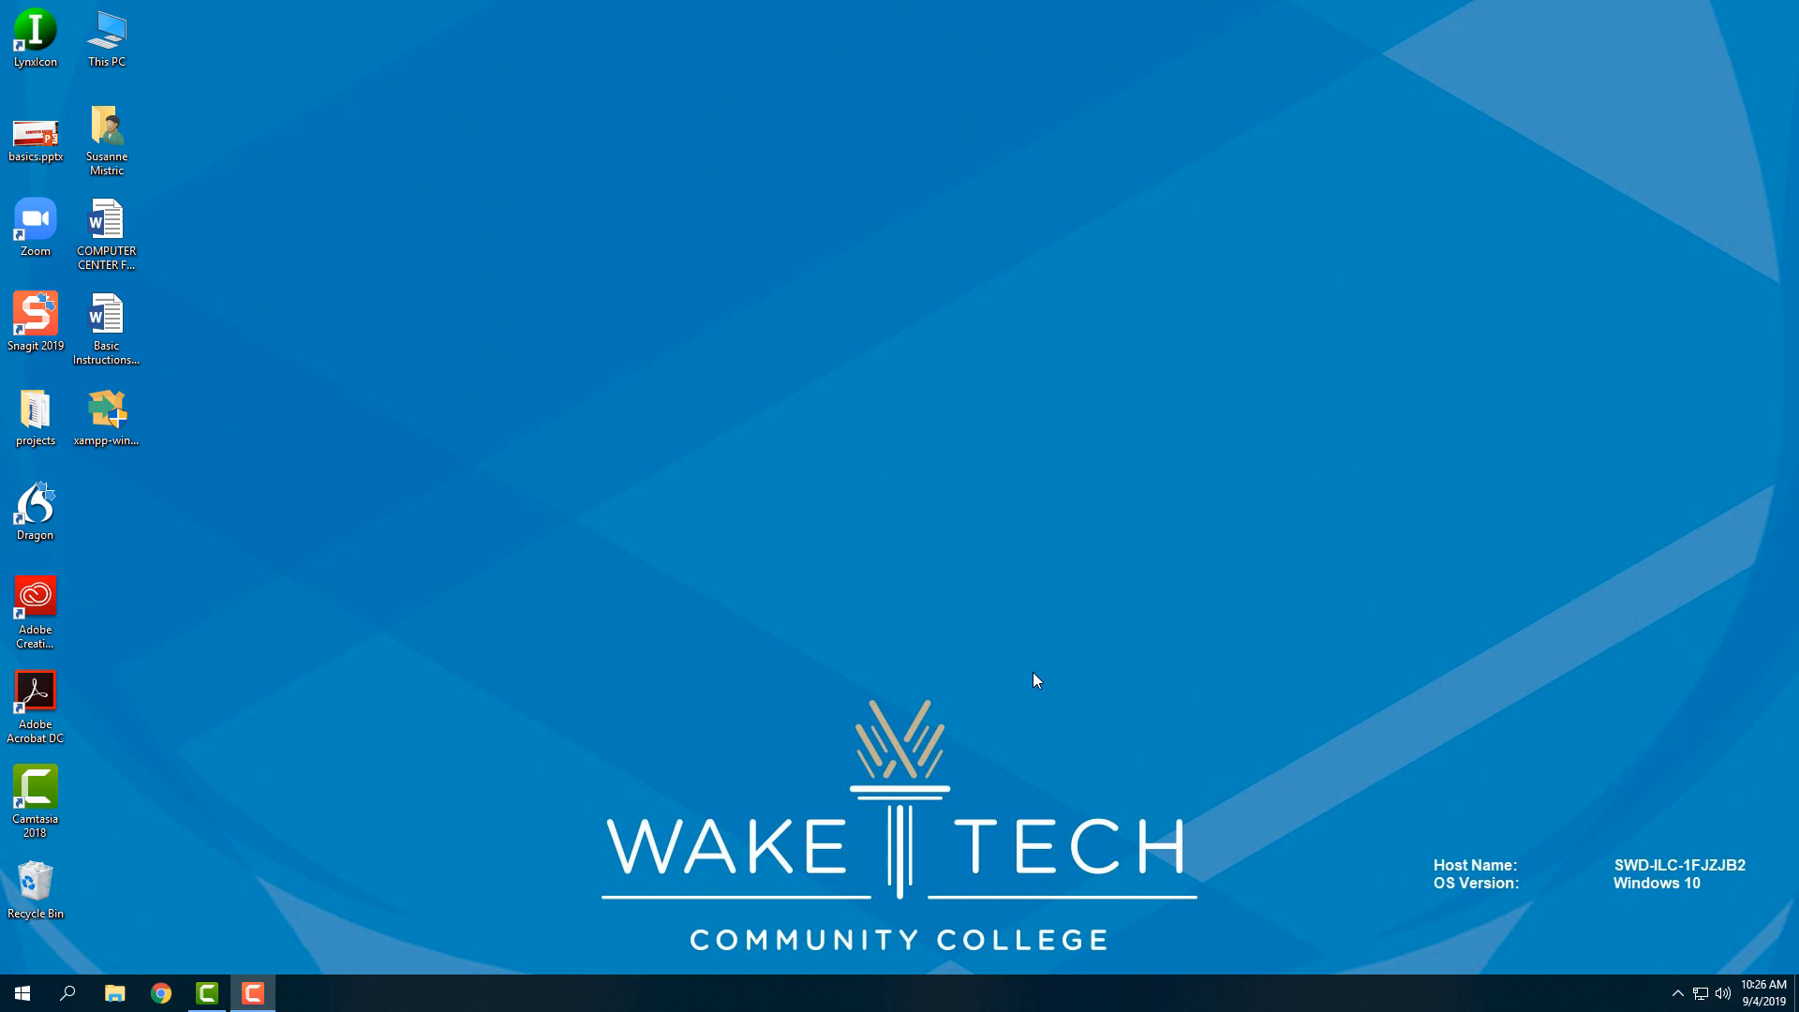
Run xampp-control.exe from the C:\xampp folder in File Explorer with English as its language, closing the folder window.
left_click(112, 997)
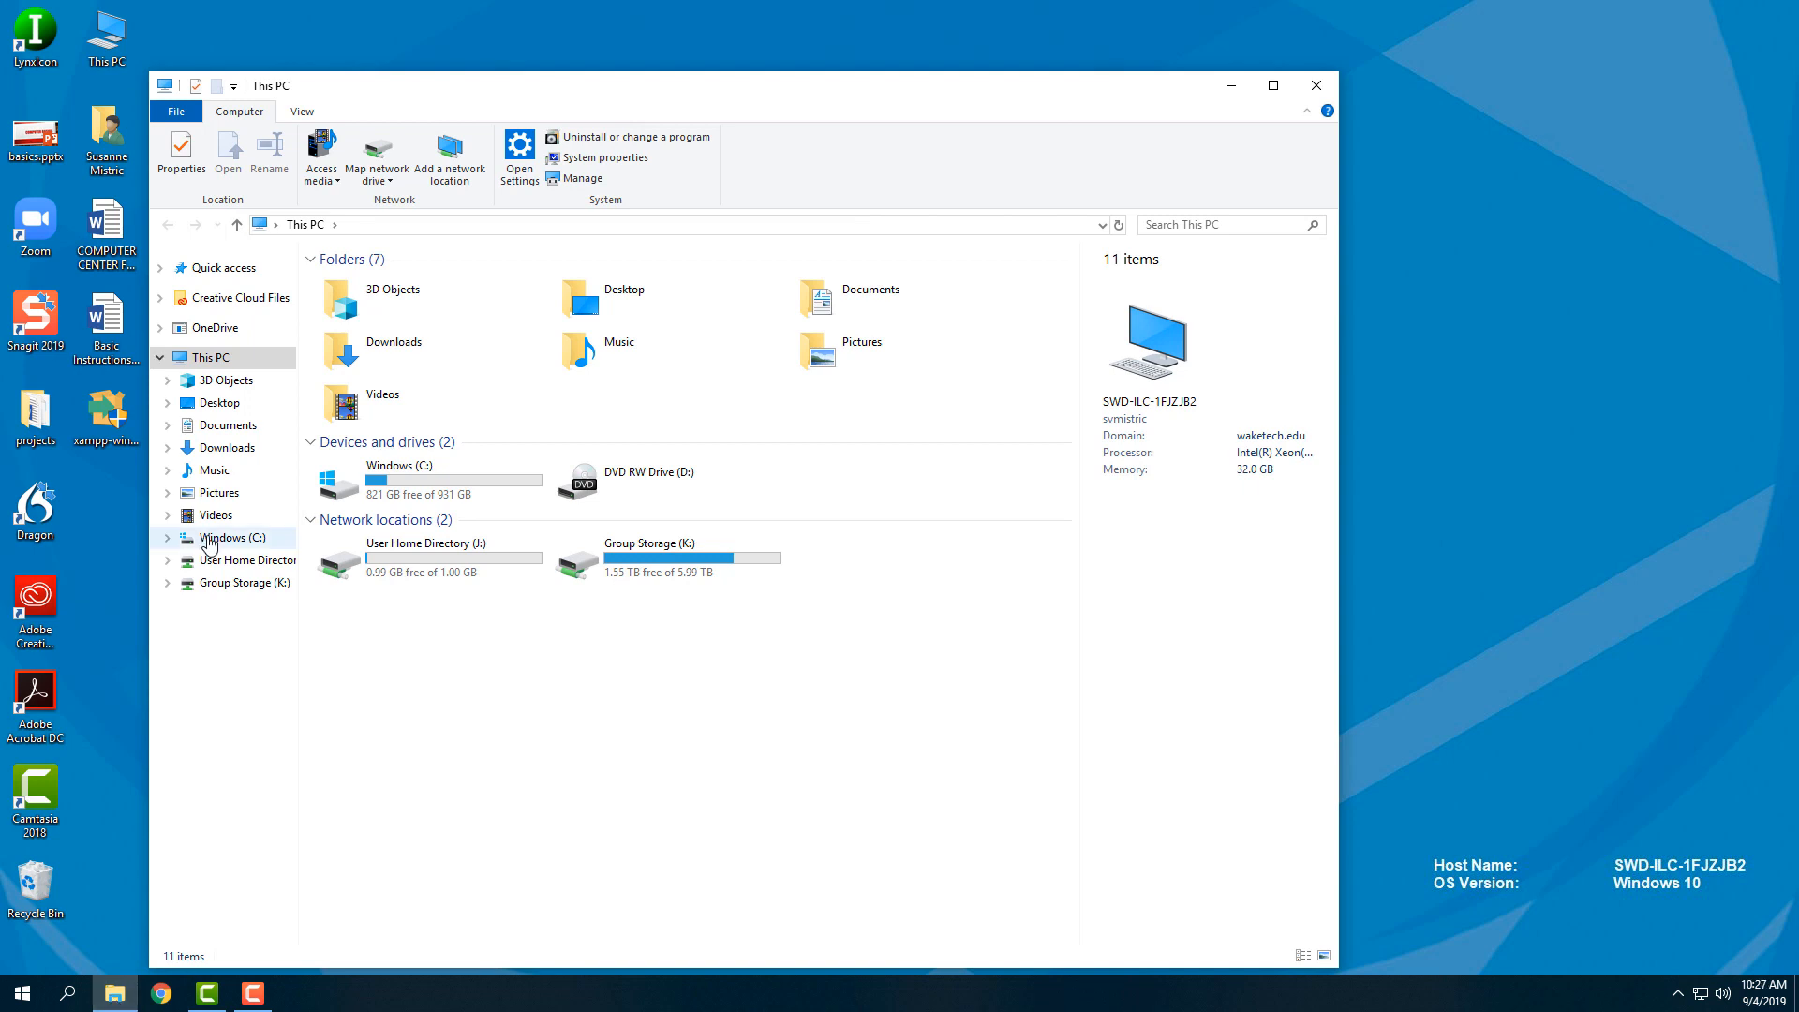
left_click(208, 541)
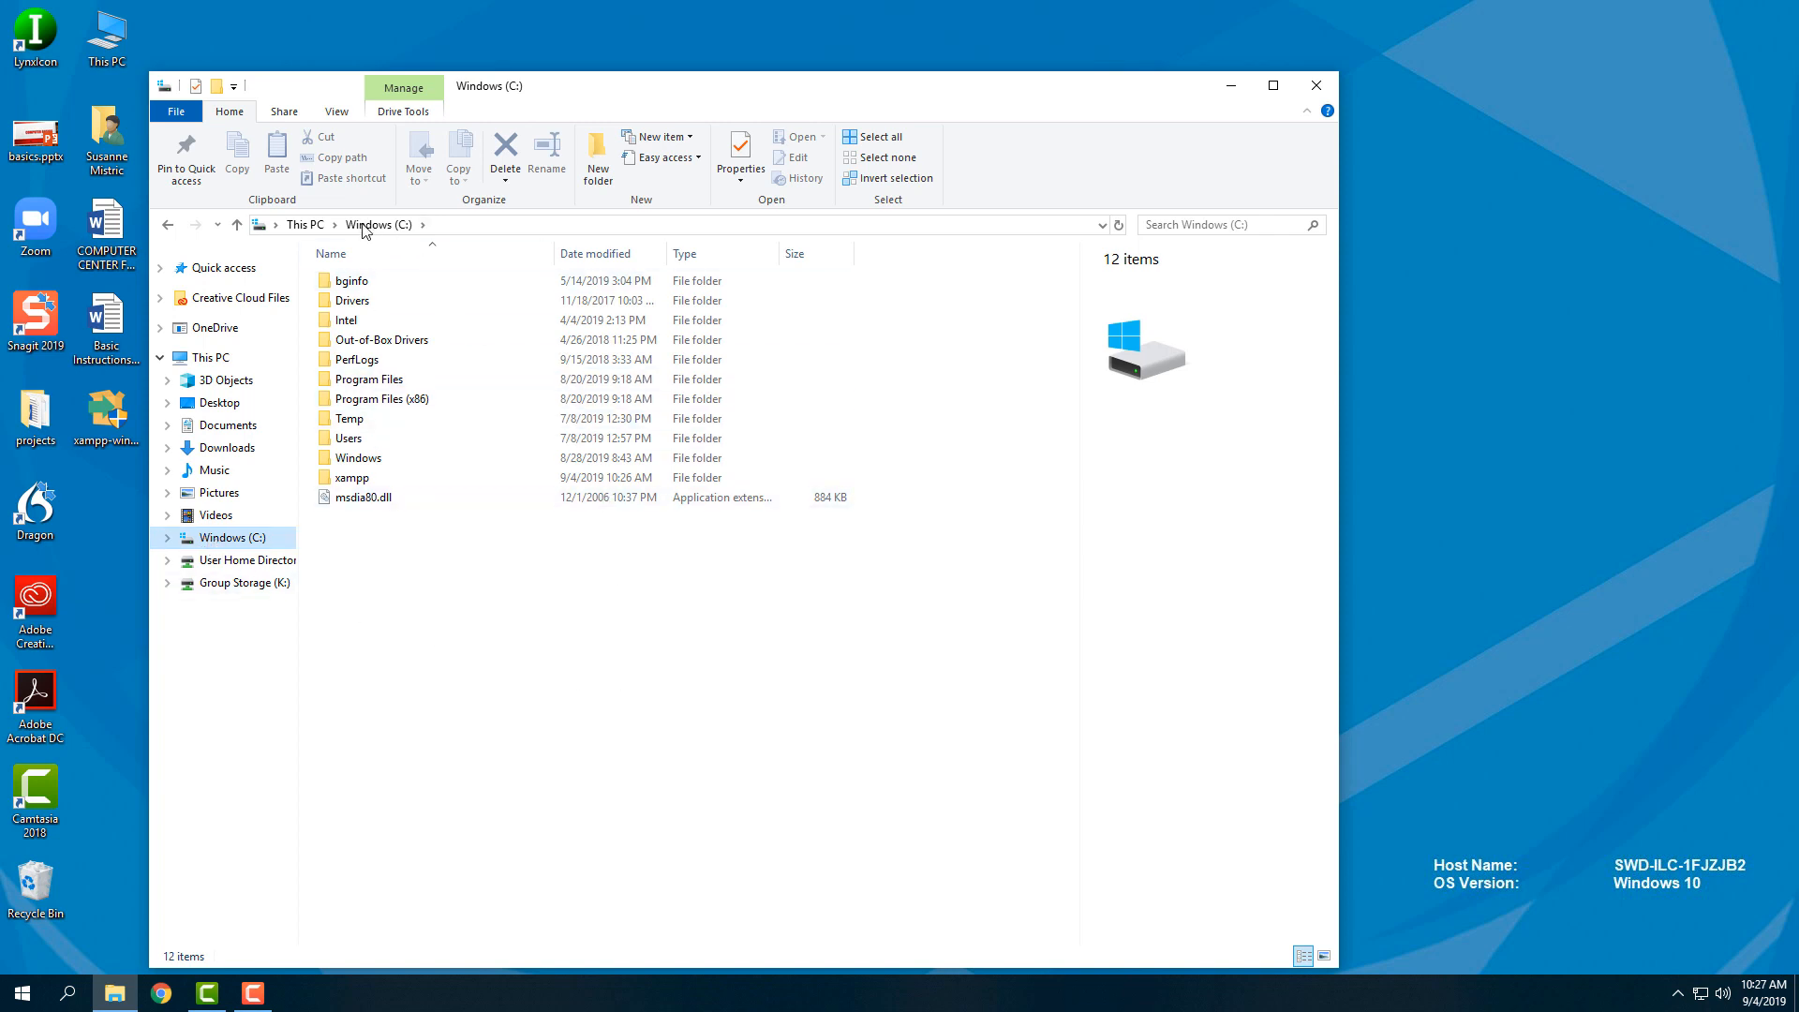
double_click(357, 480)
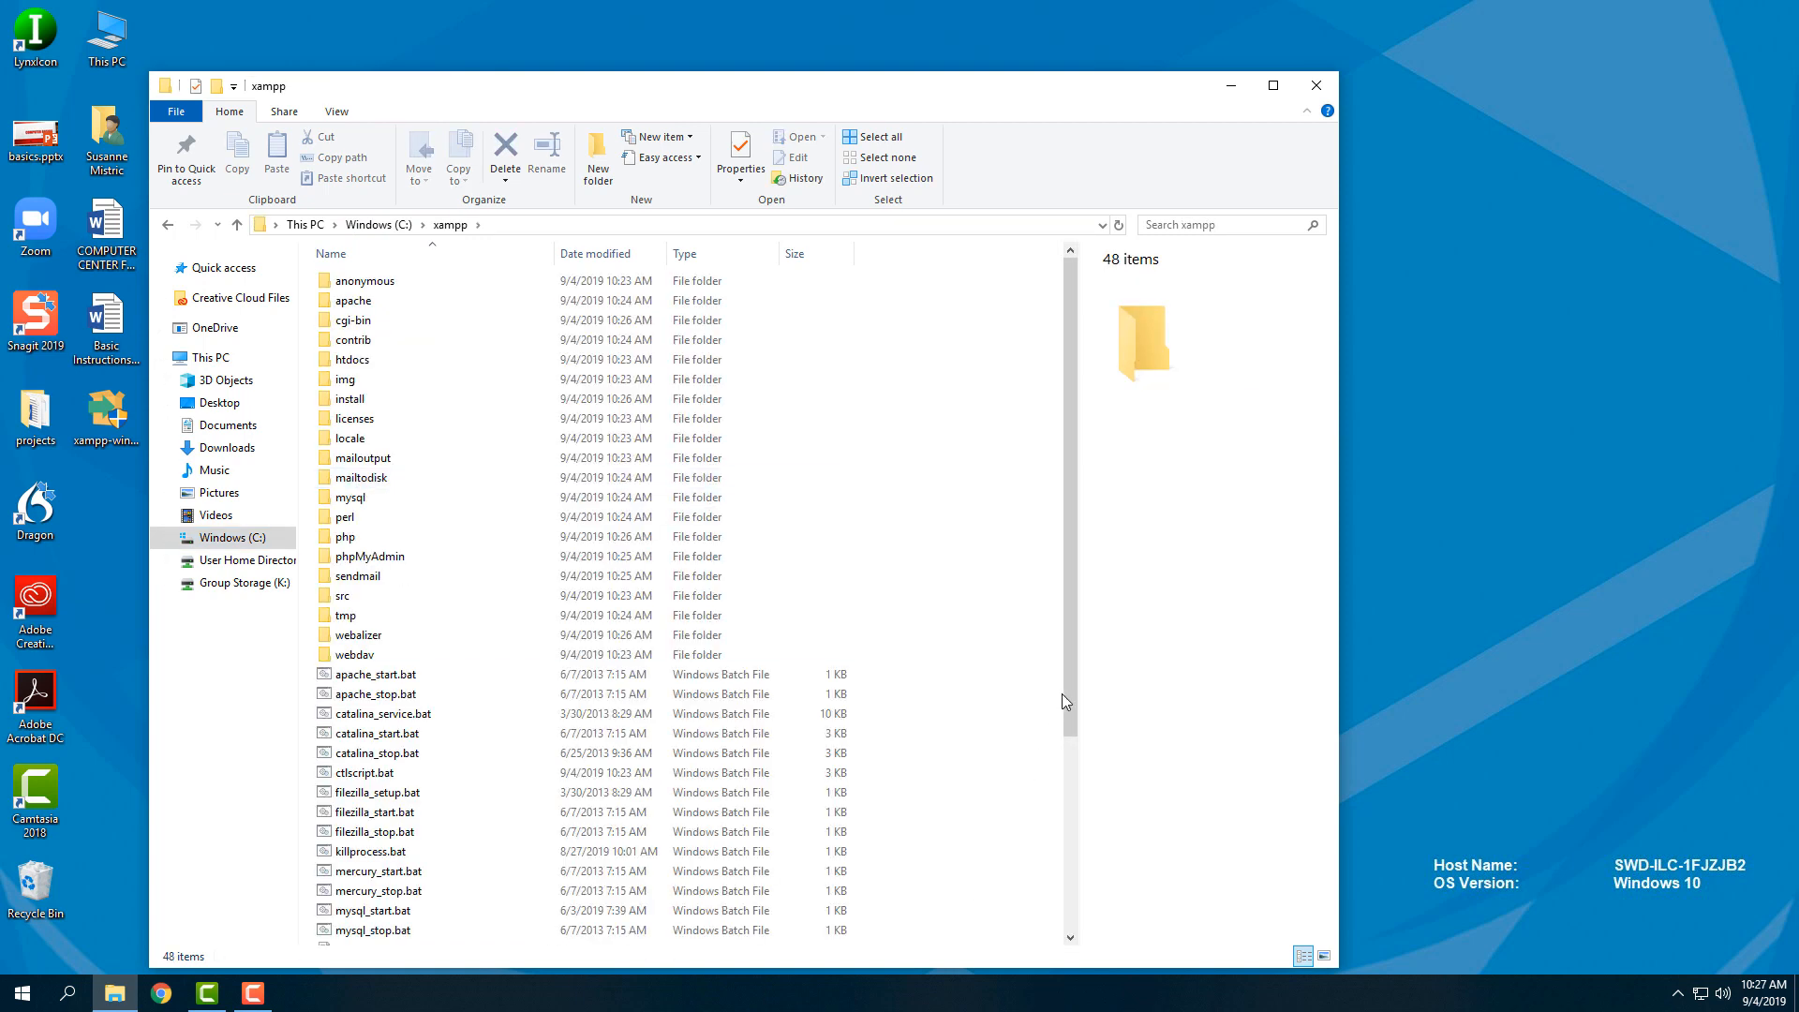
left_click_drag(1070, 656, 1087, 867)
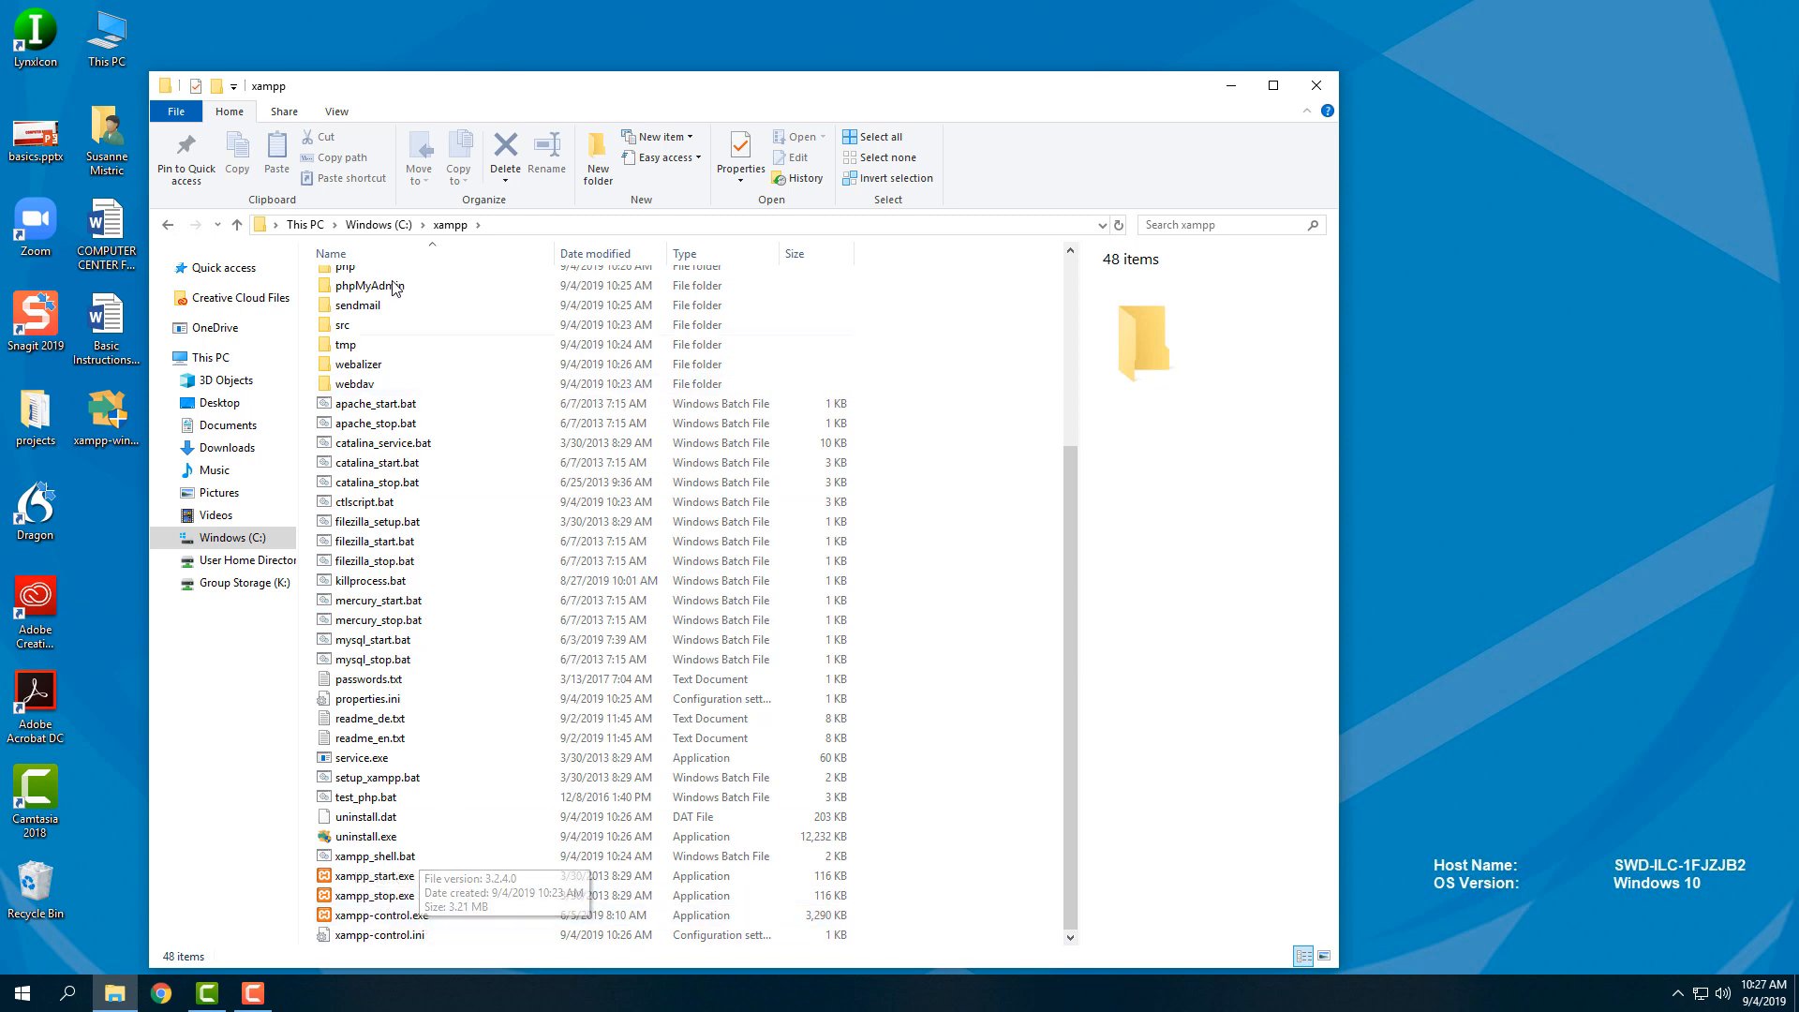
left_click(336, 111)
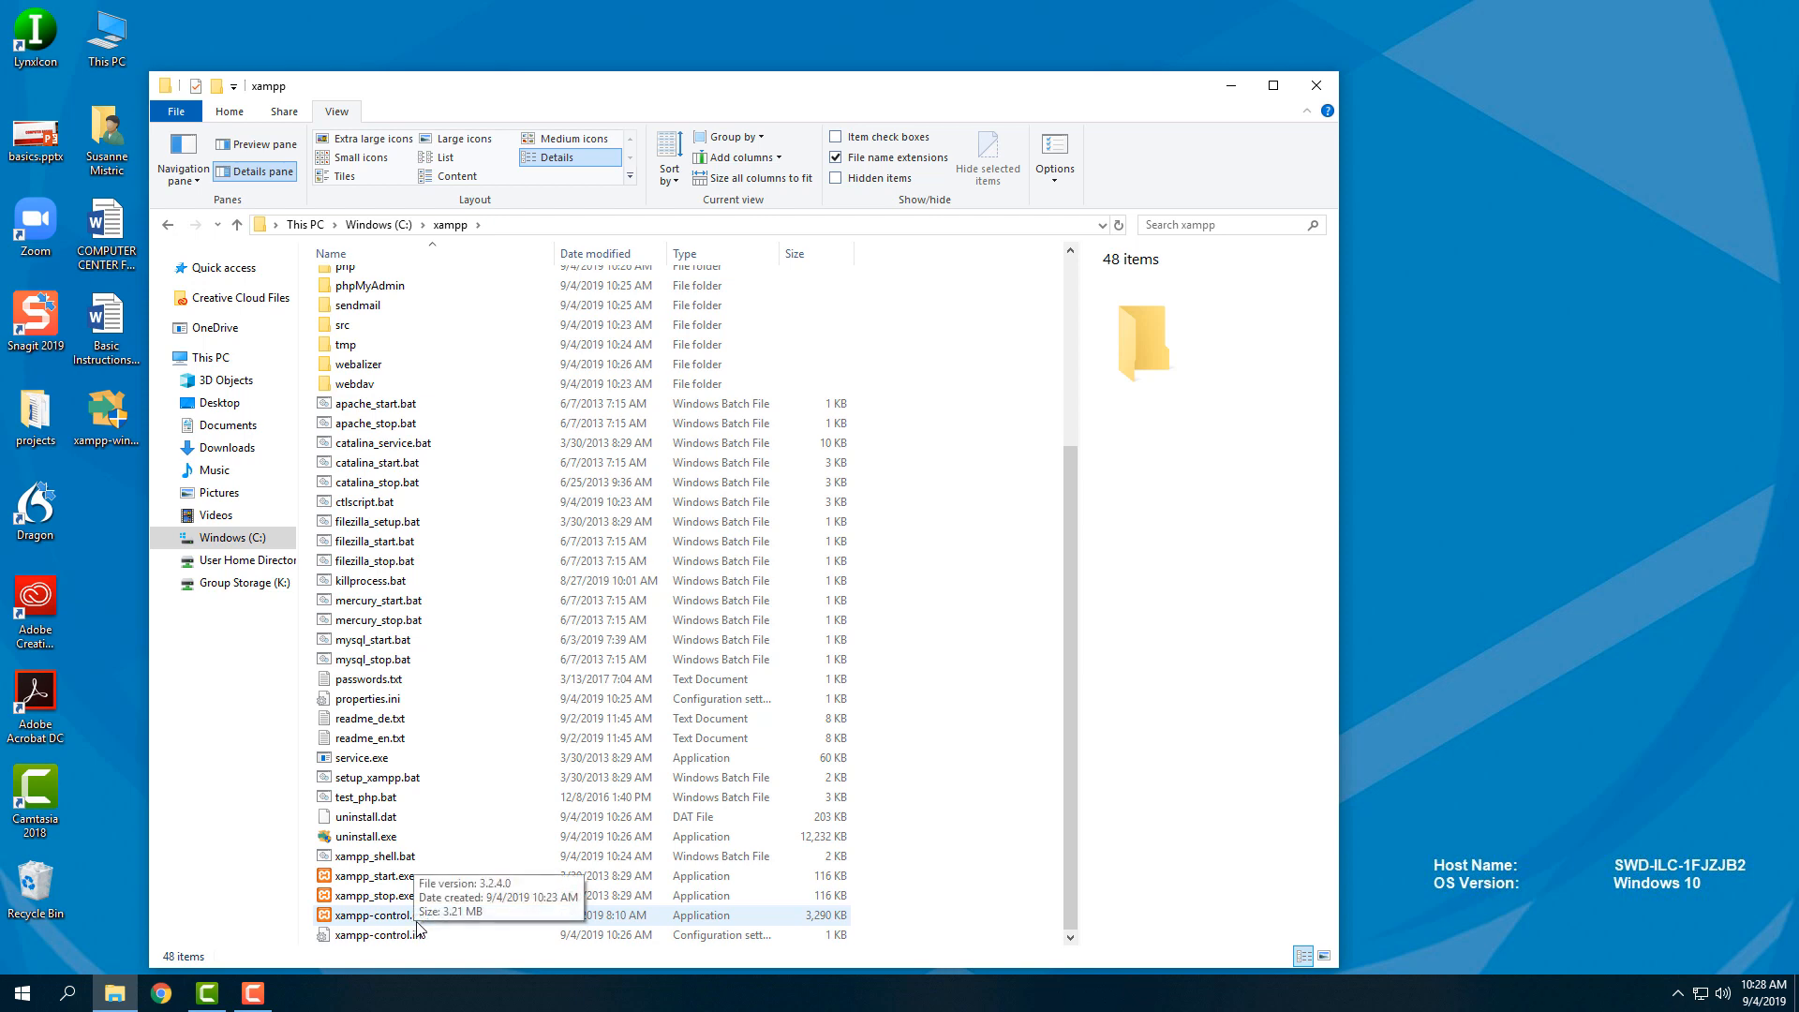
double_click(326, 916)
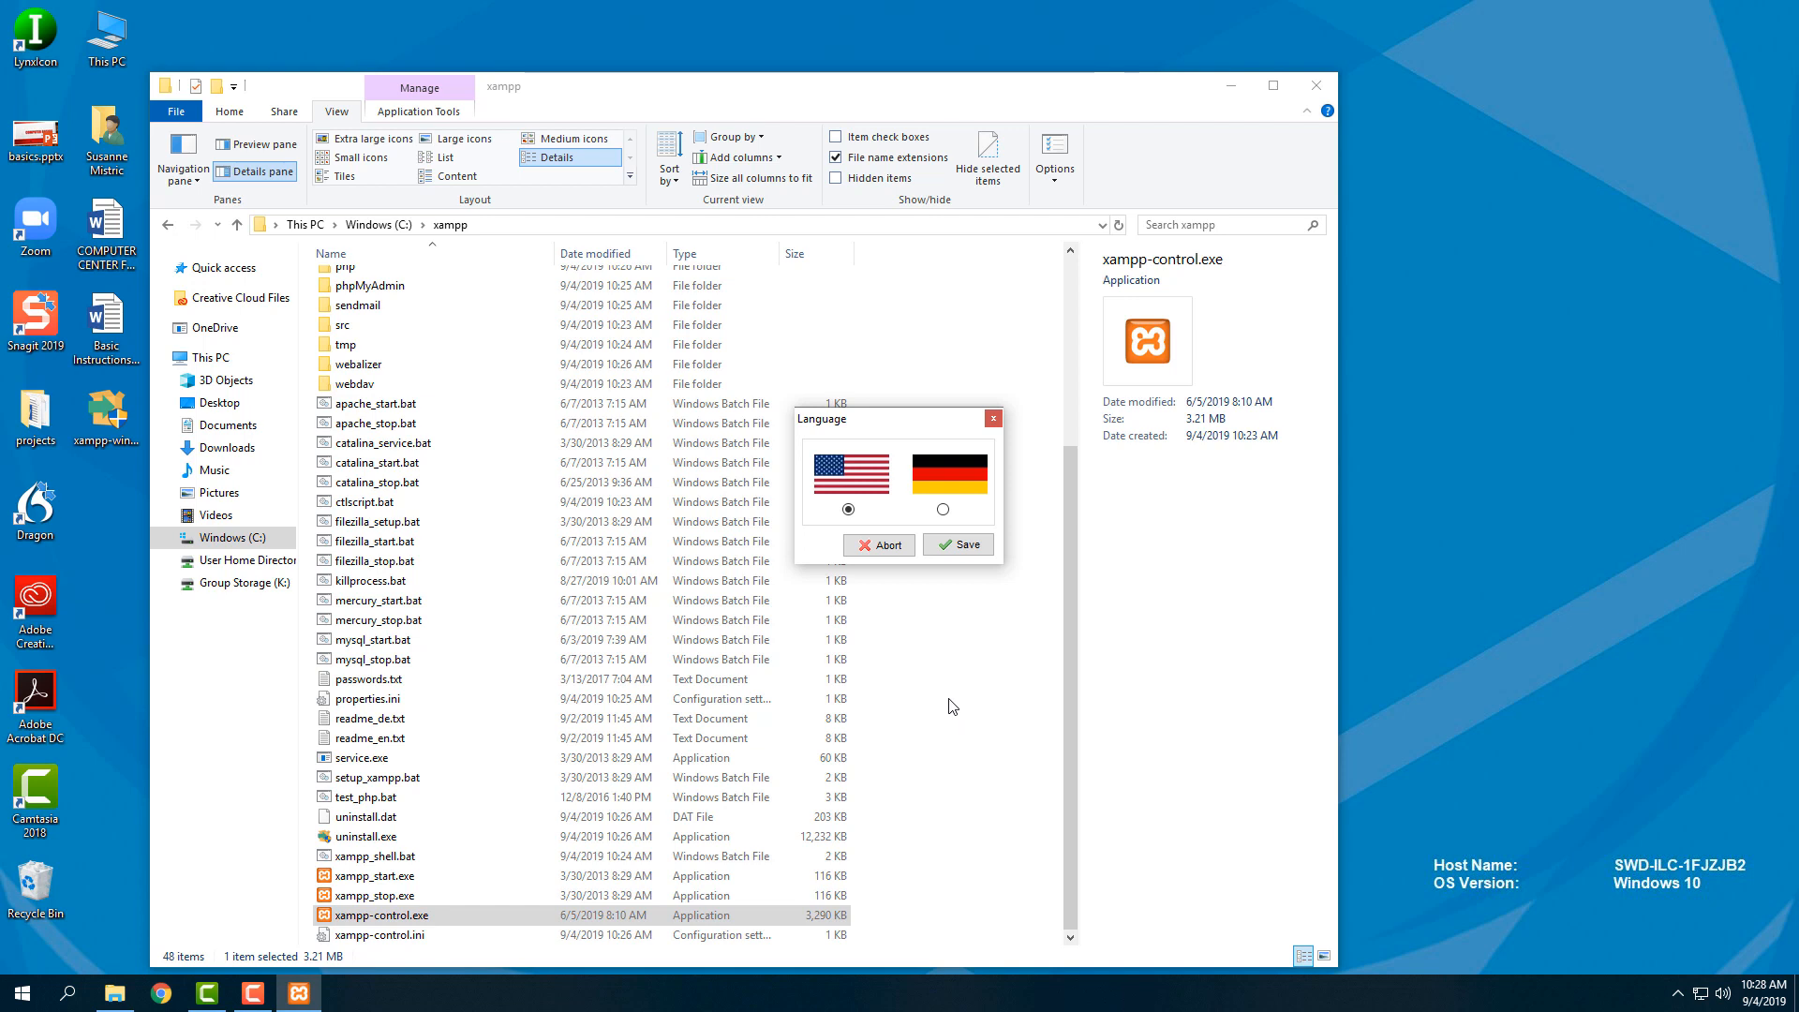
left_click(968, 545)
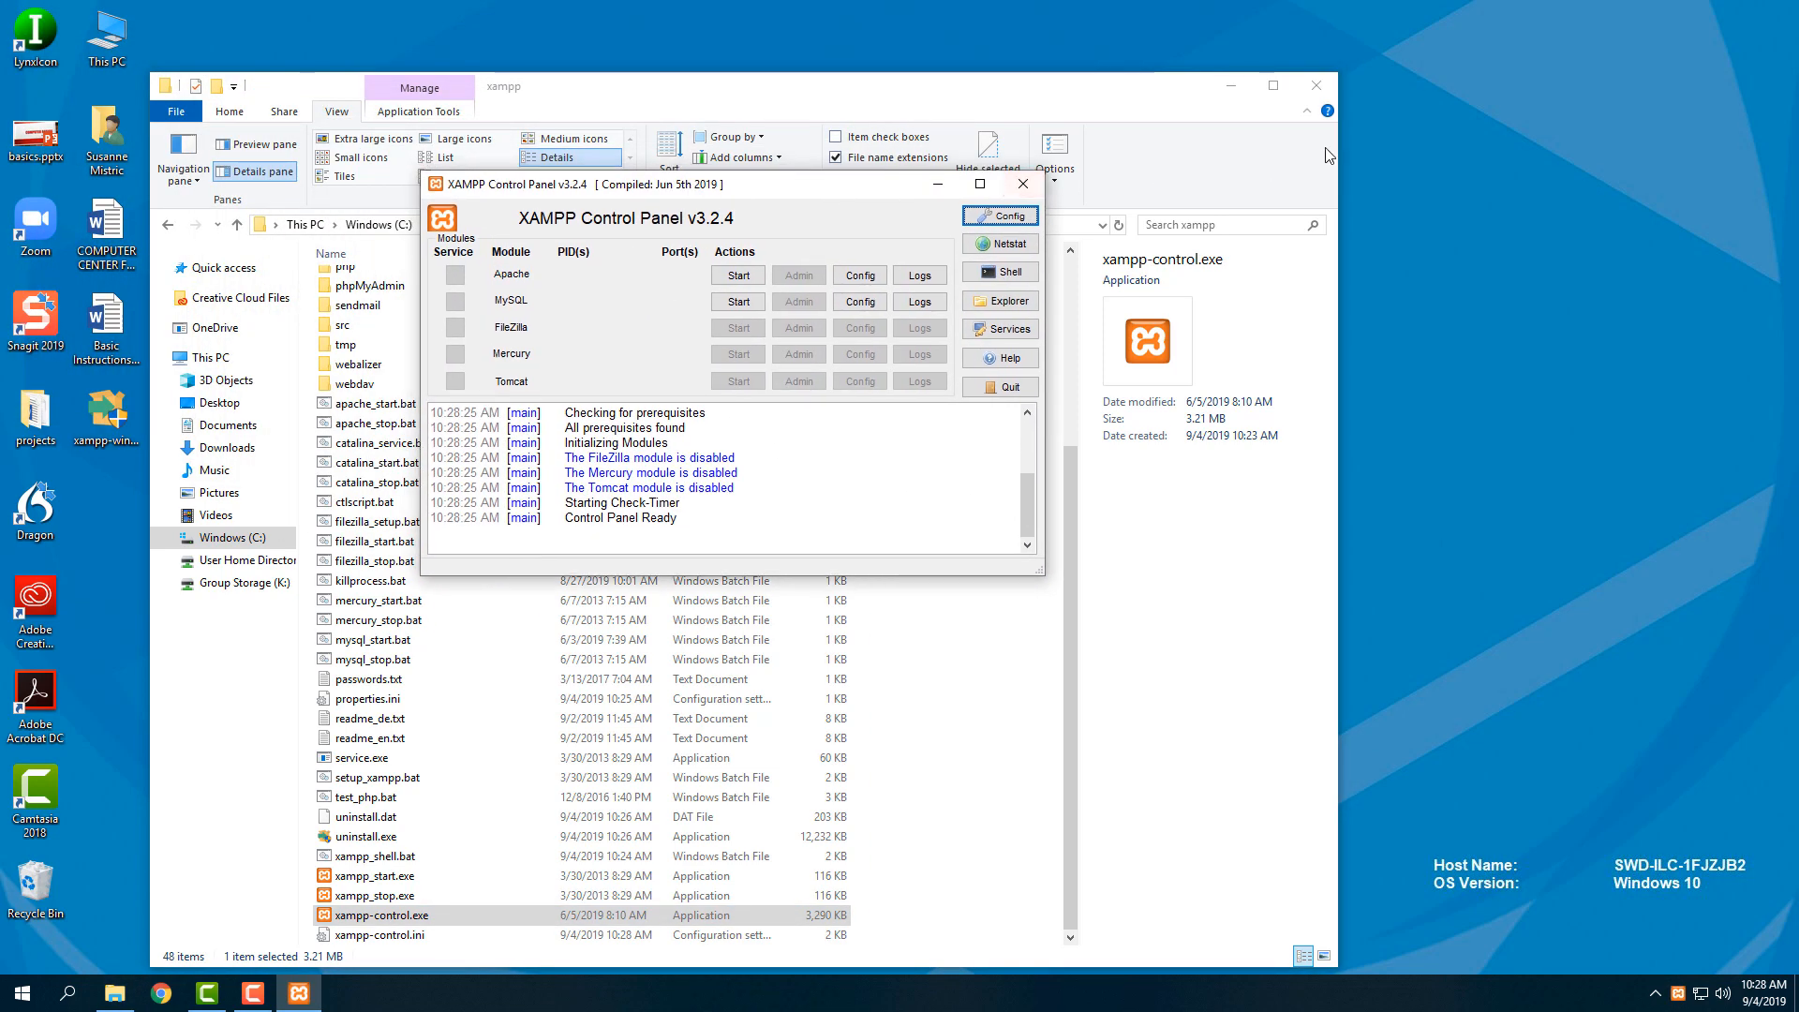
left_click(1318, 89)
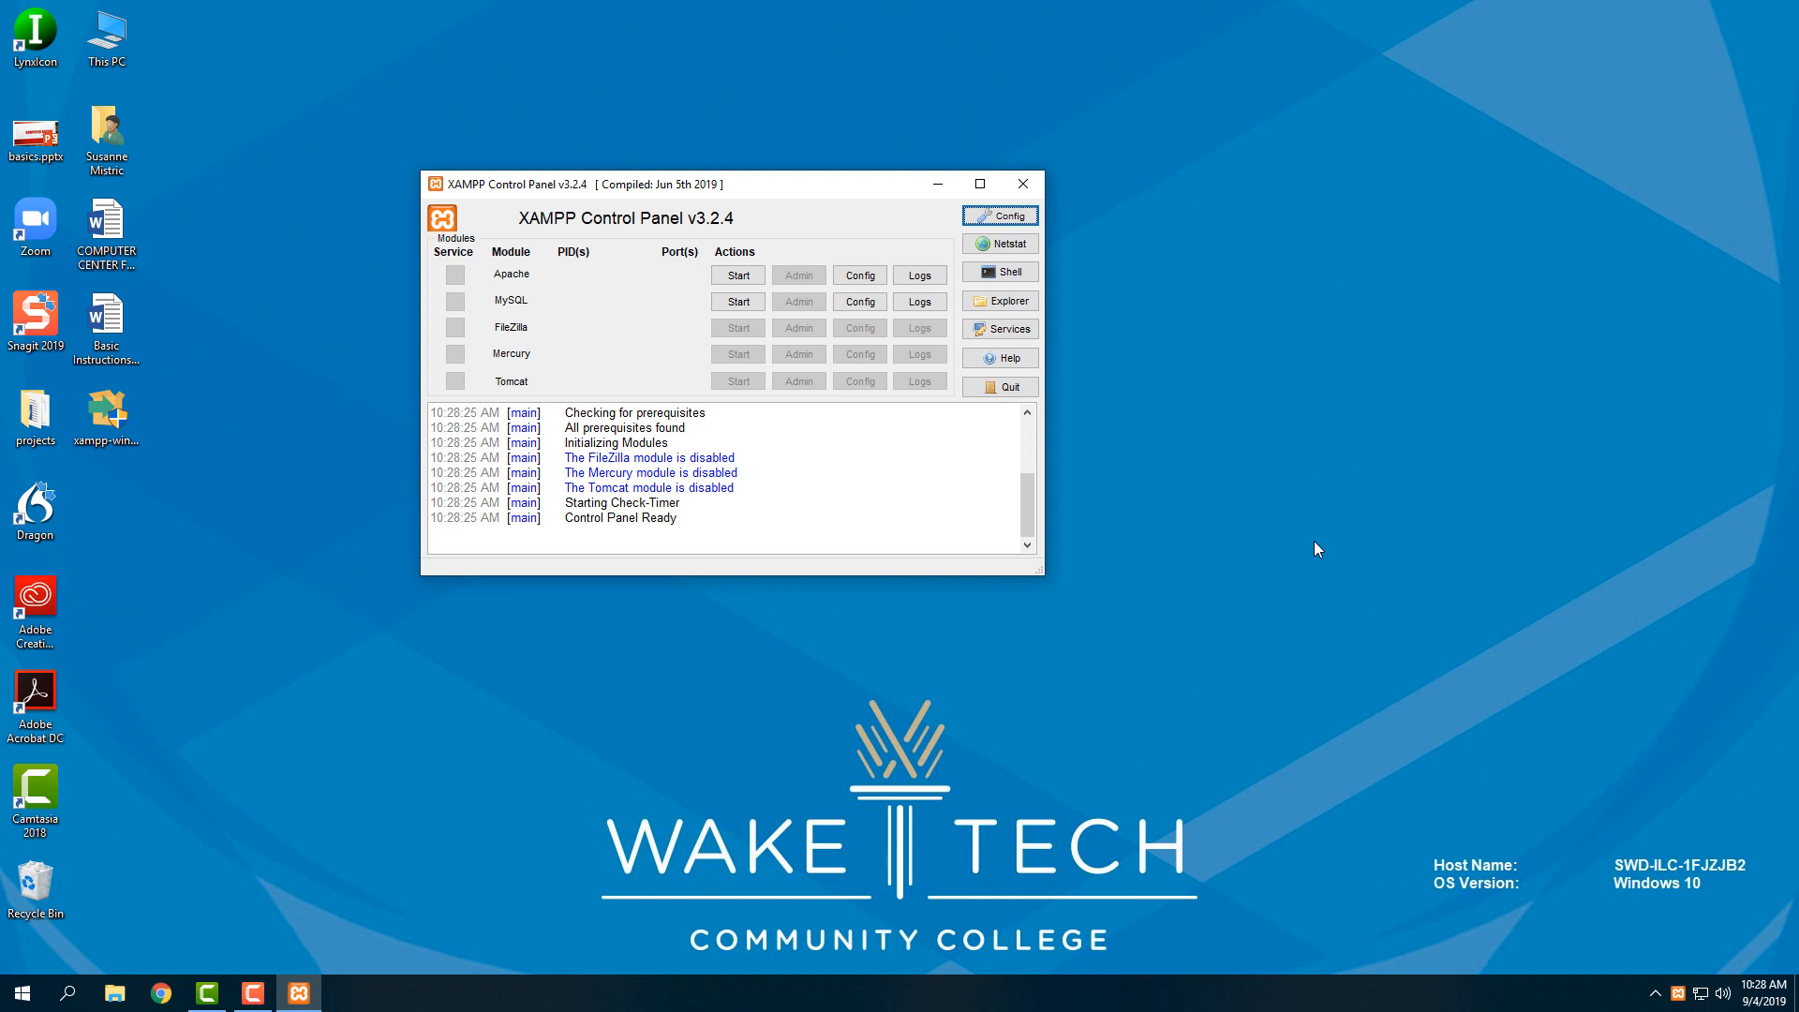
Start the Apache and MySQL modules, allowing mysqld.exe through the firewall on domain networks.
left_click(736, 279)
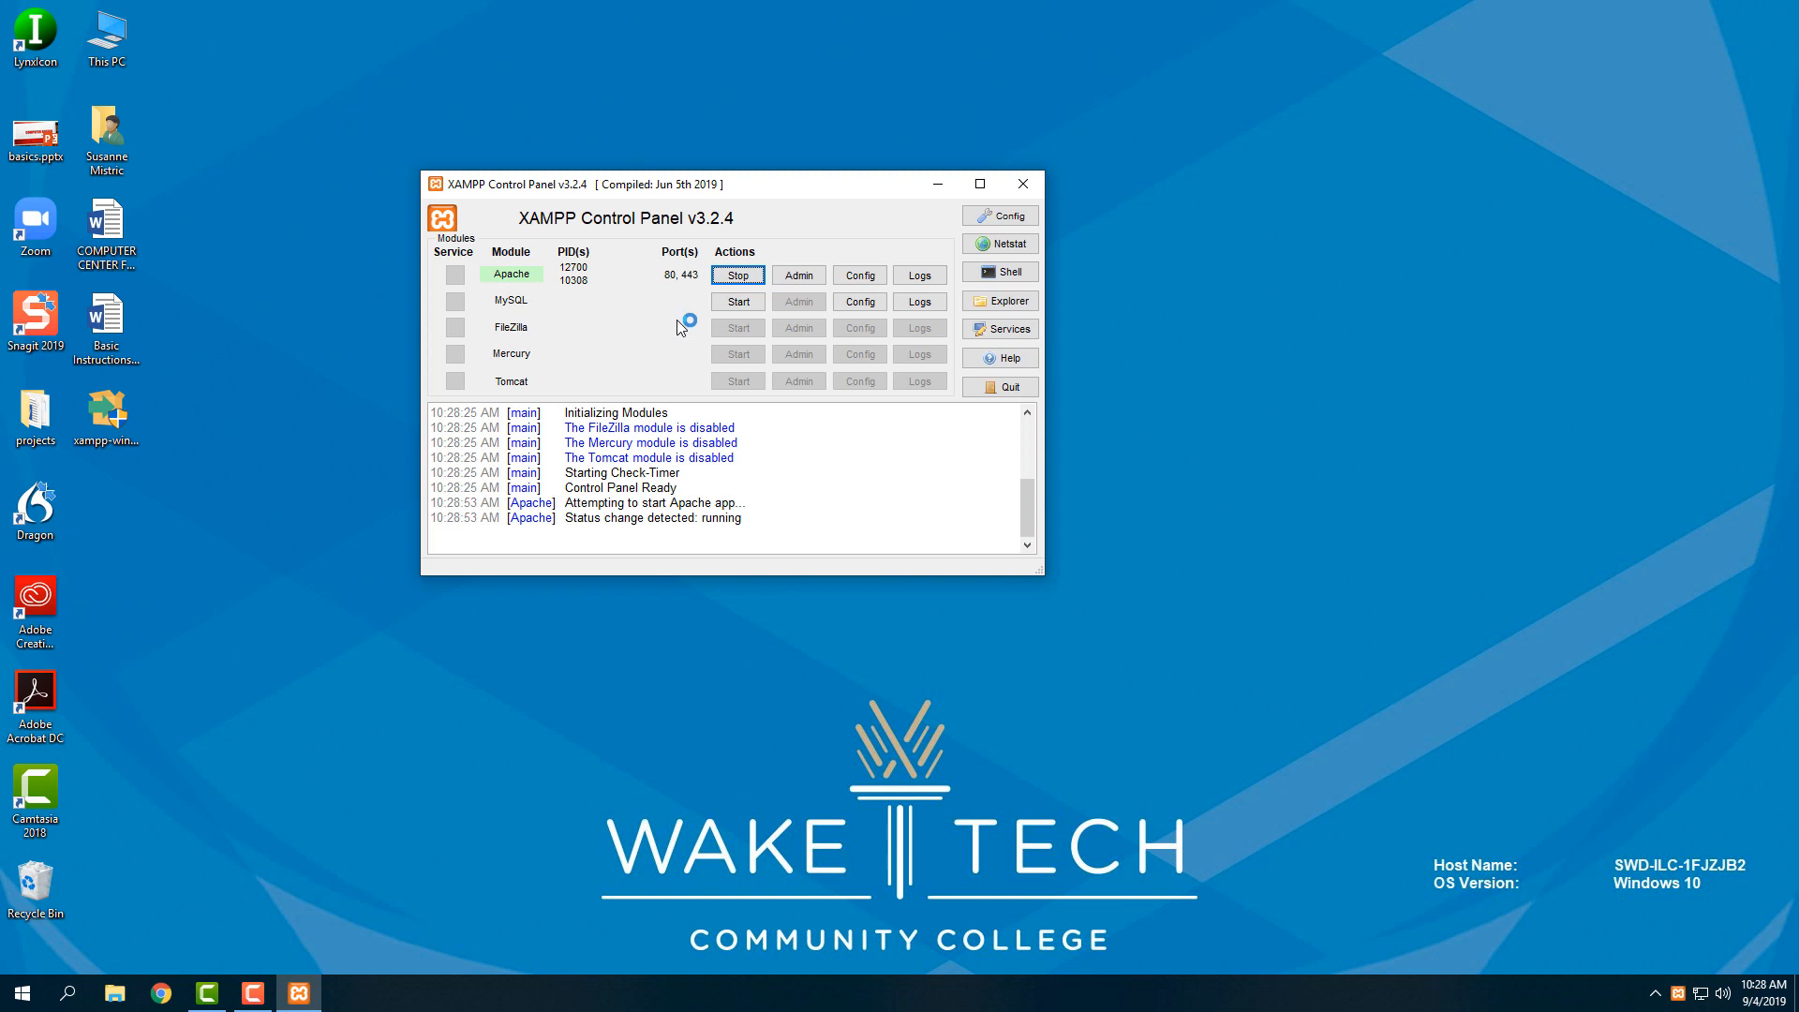
left_click(738, 301)
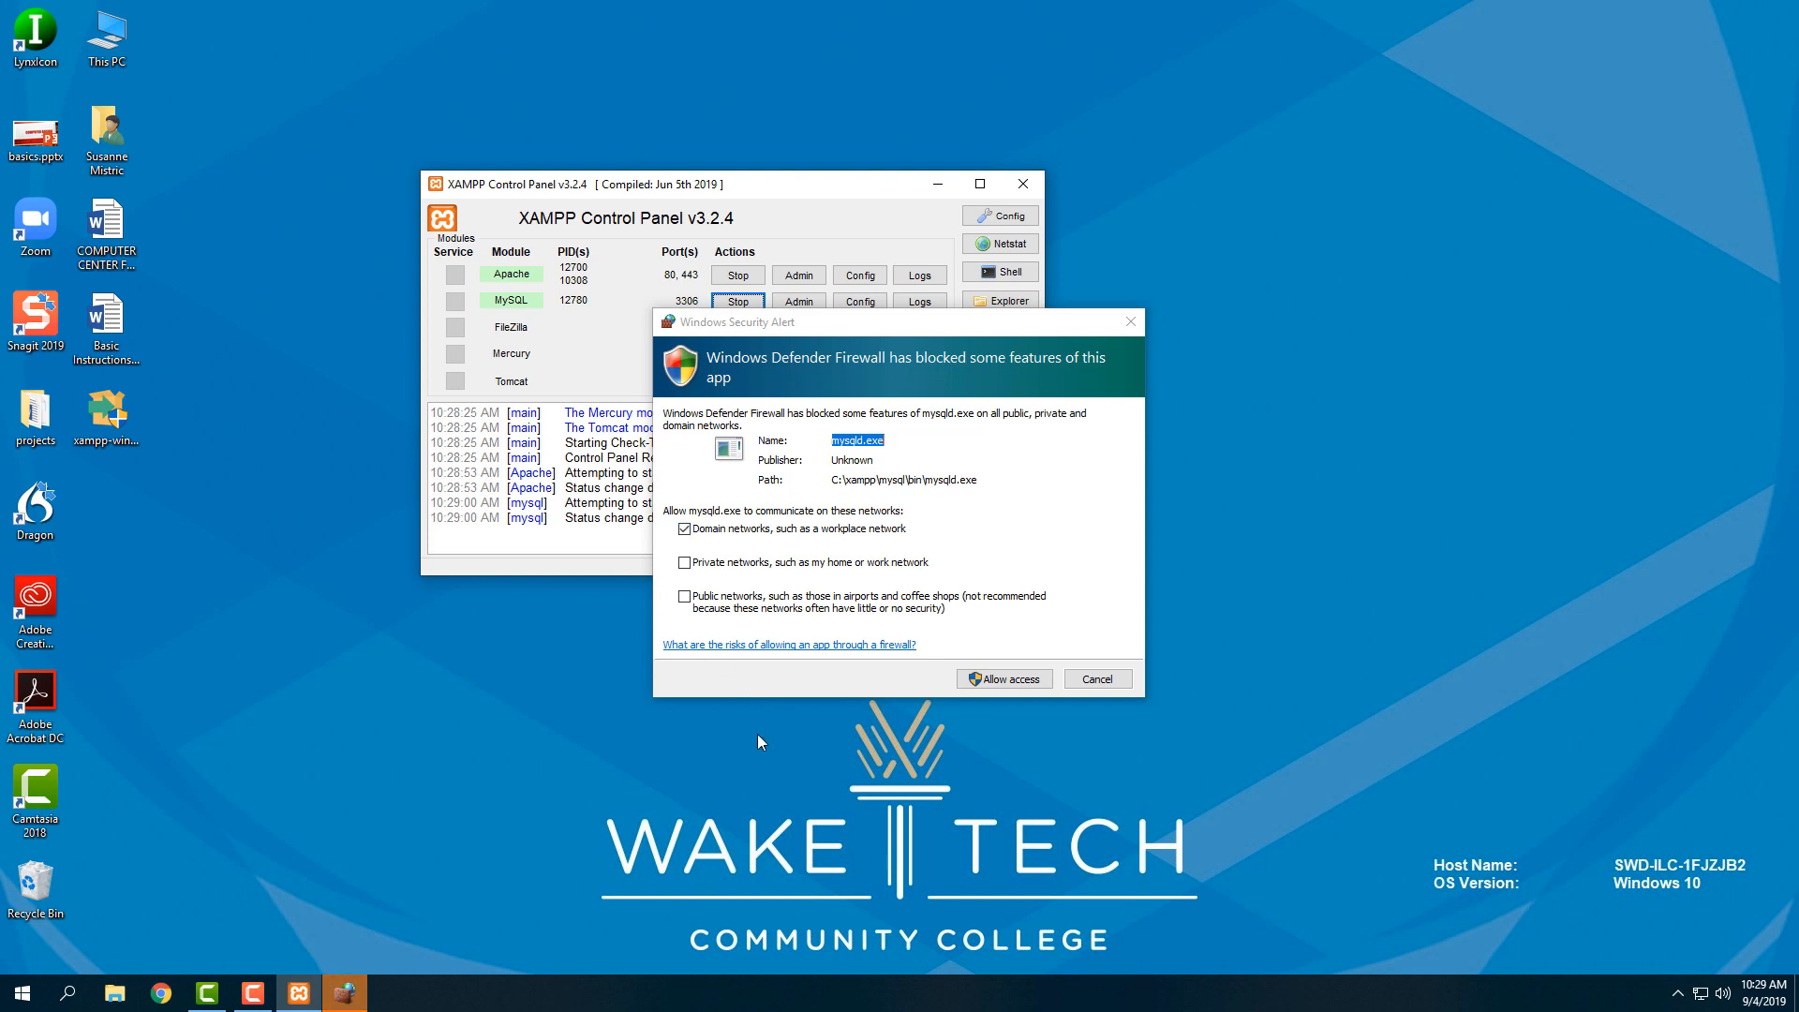
left_click(1012, 680)
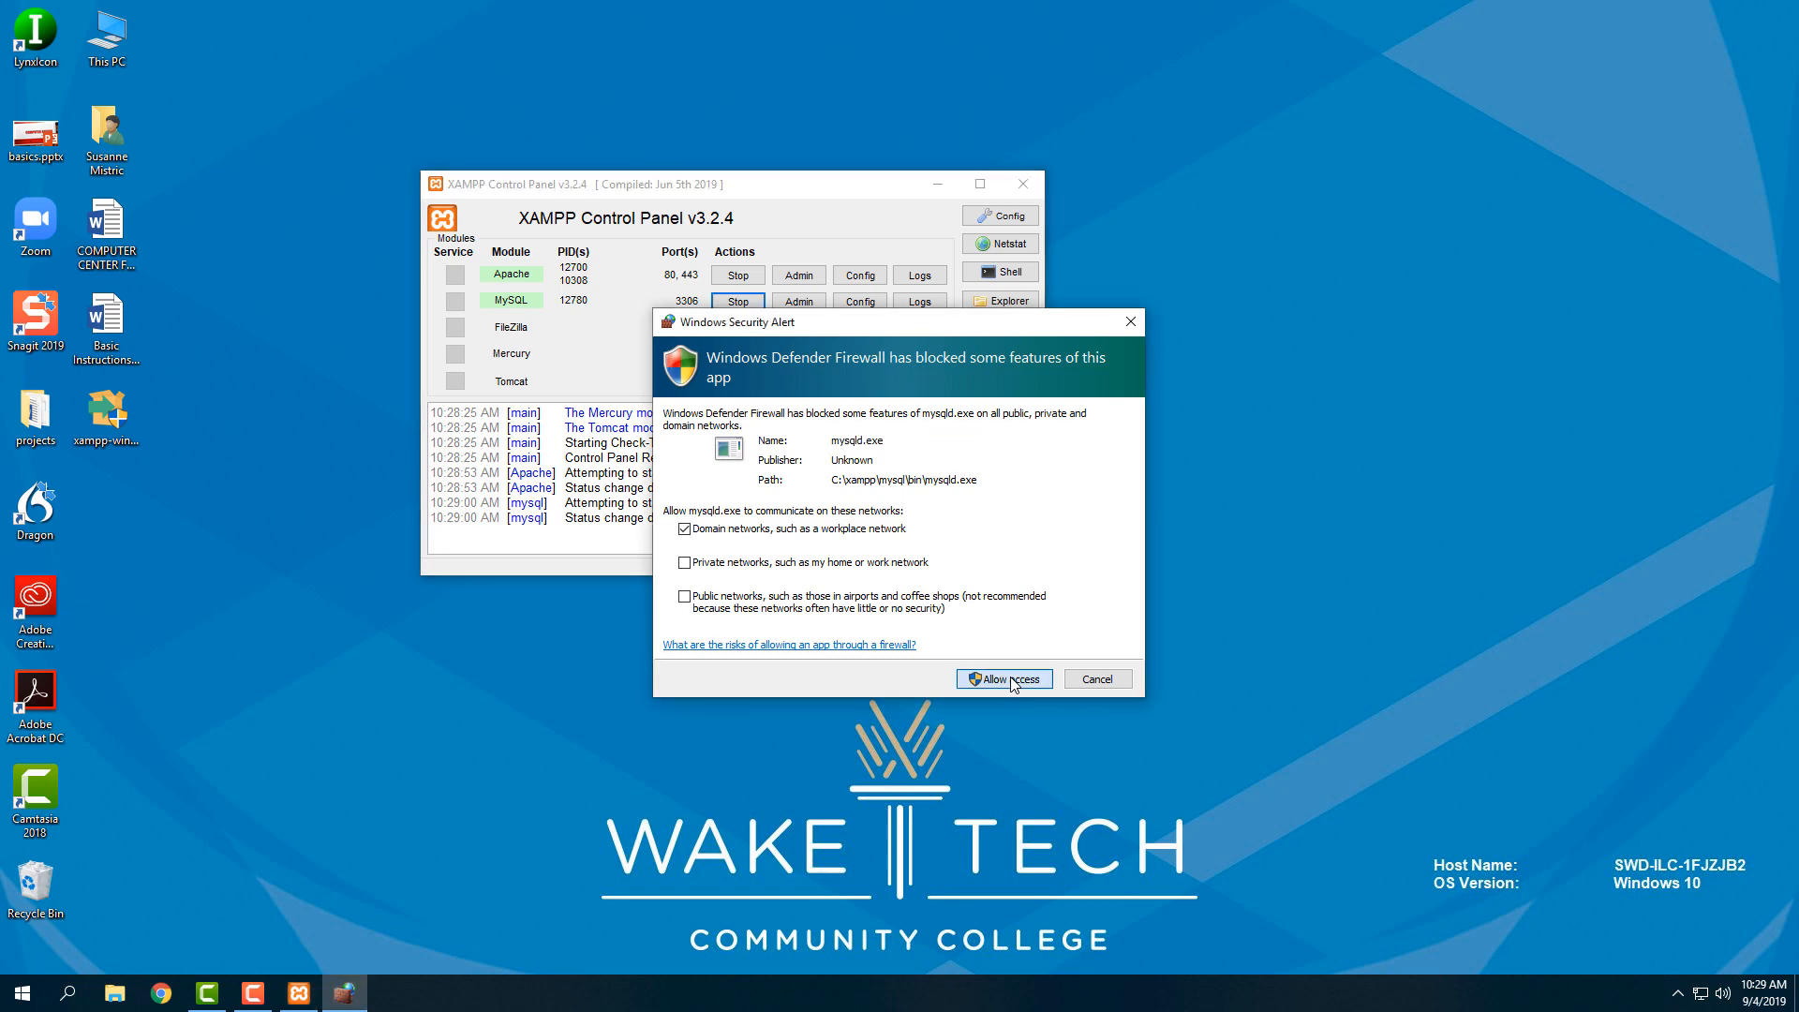
left_click(1012, 680)
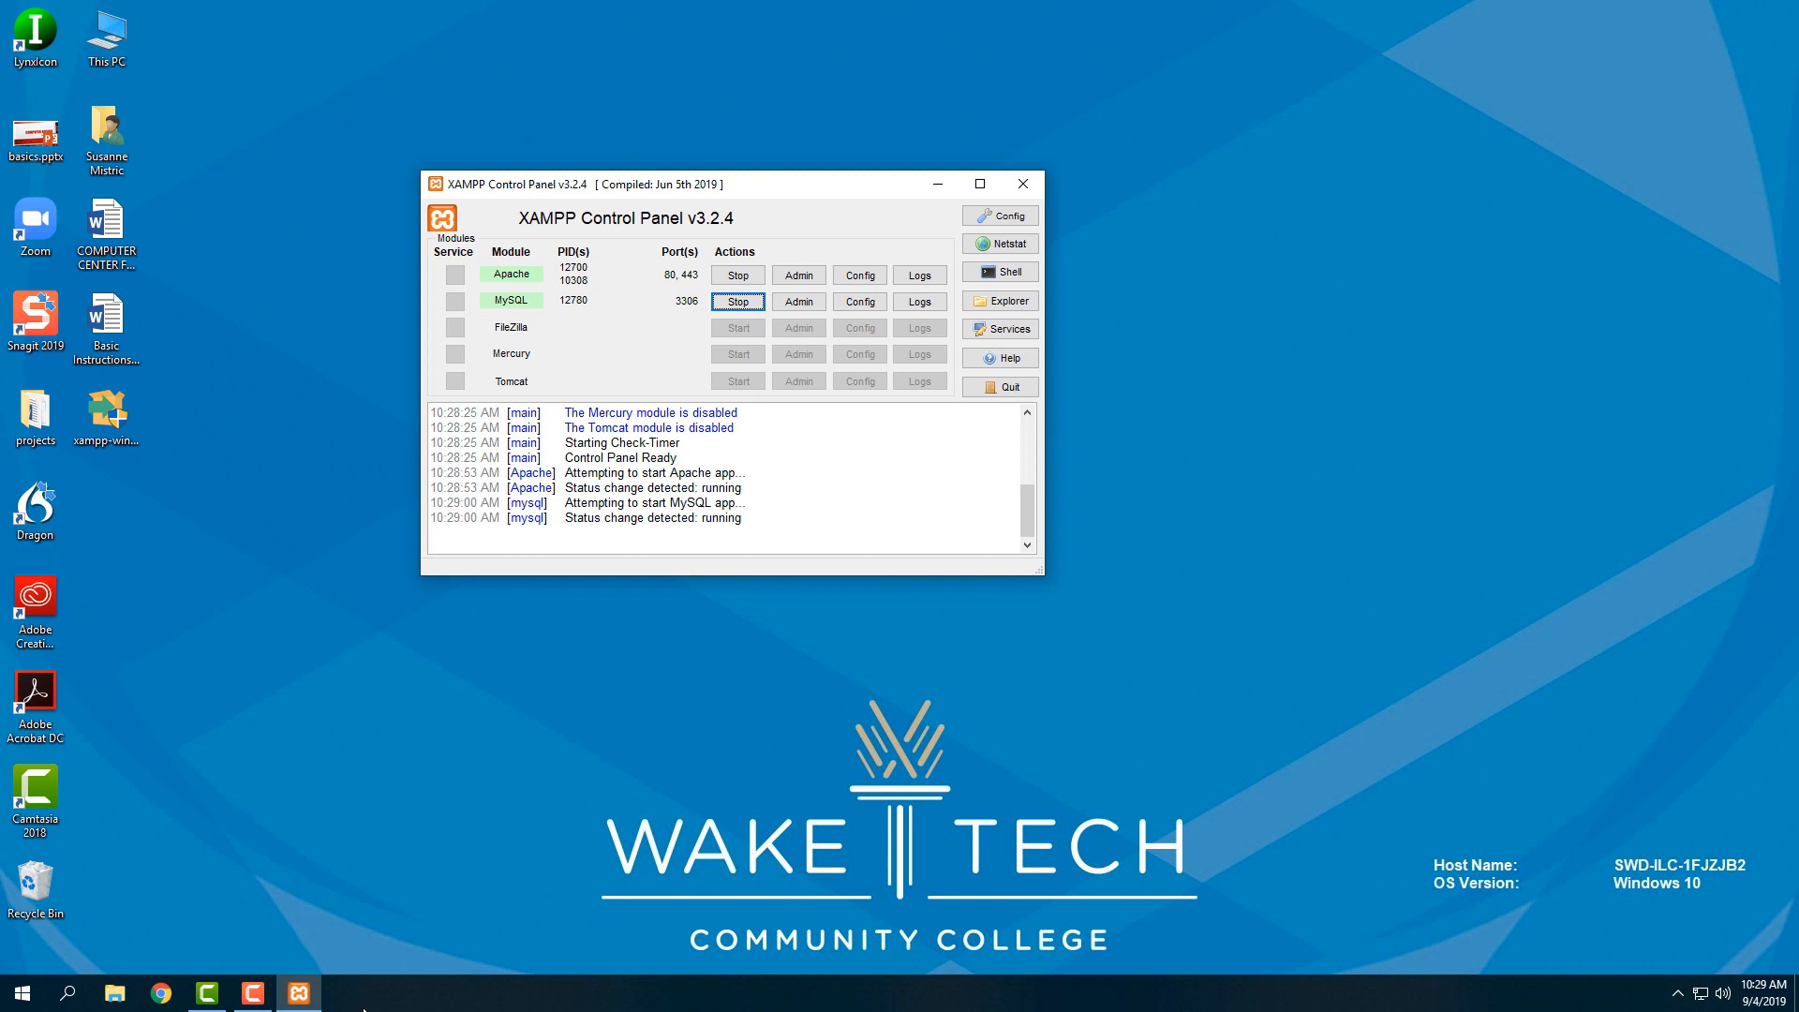
Switch to Chrome and load localhost to check the XAMPP installation.
mouse_move(1158, 73)
left_mouse_down()
mouse_move(1162, 121)
mouse_move(1155, 62)
left_mouse_up()
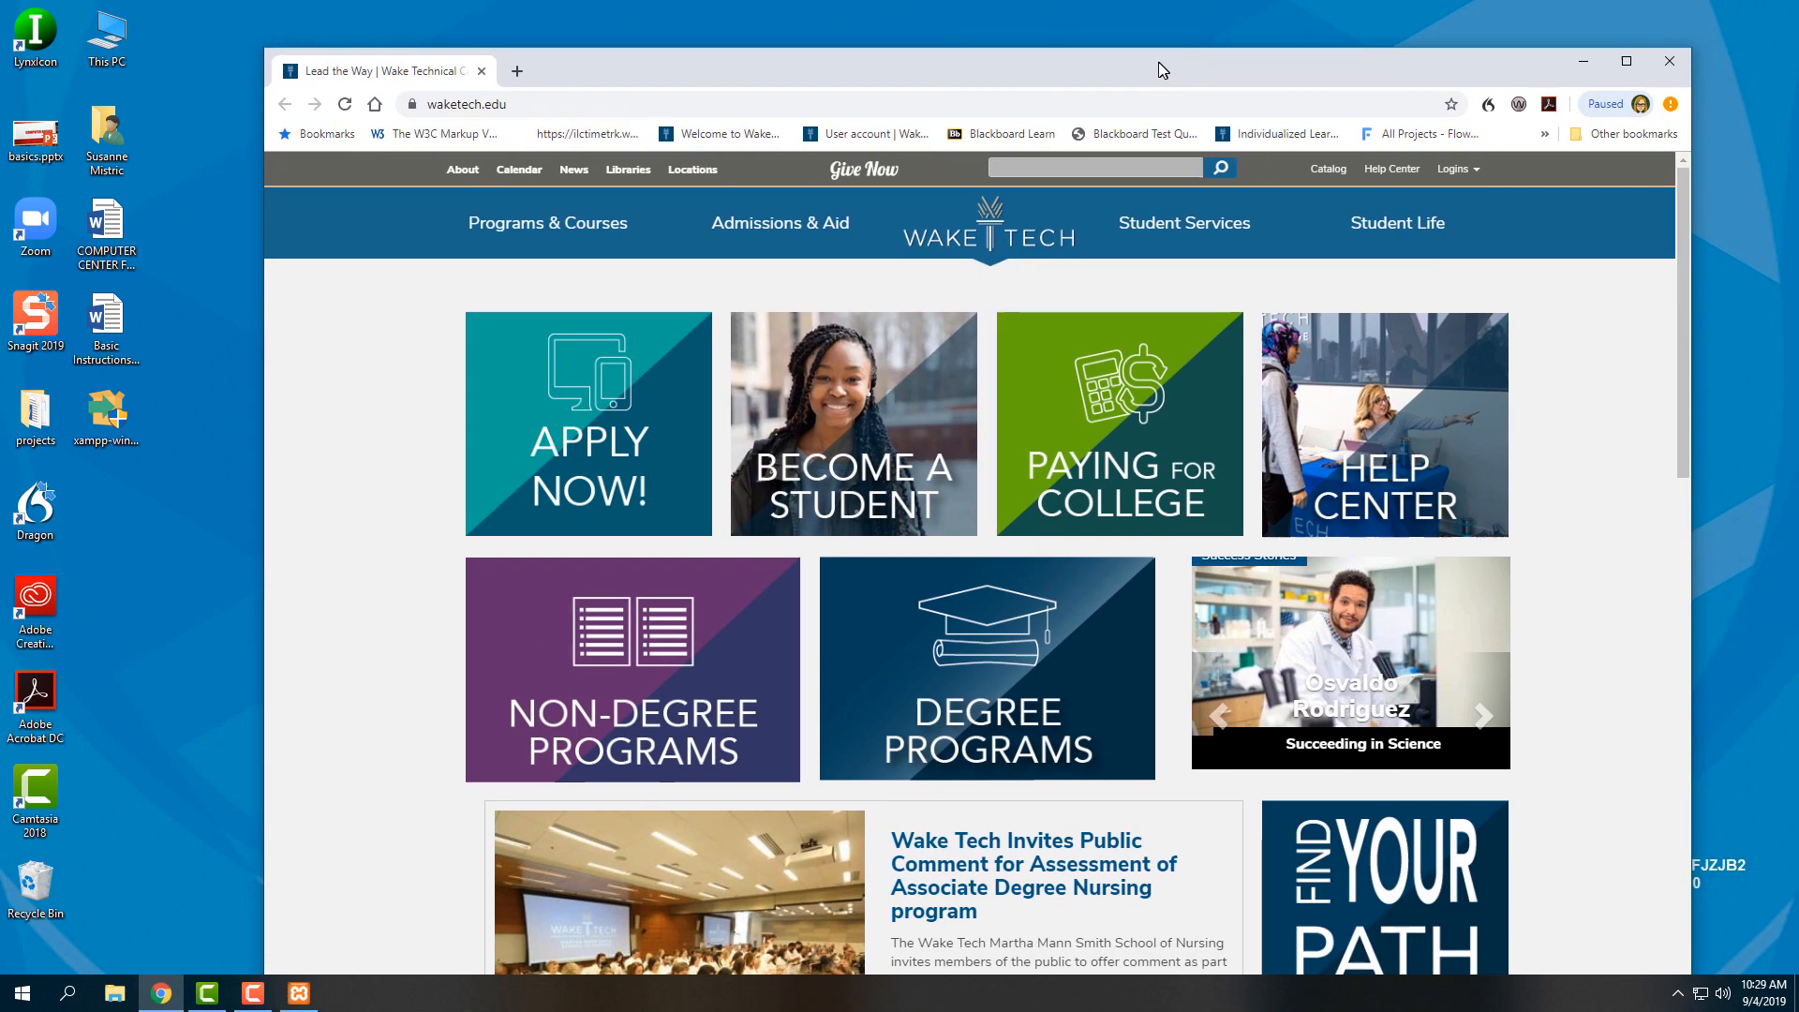
left_click(587, 106)
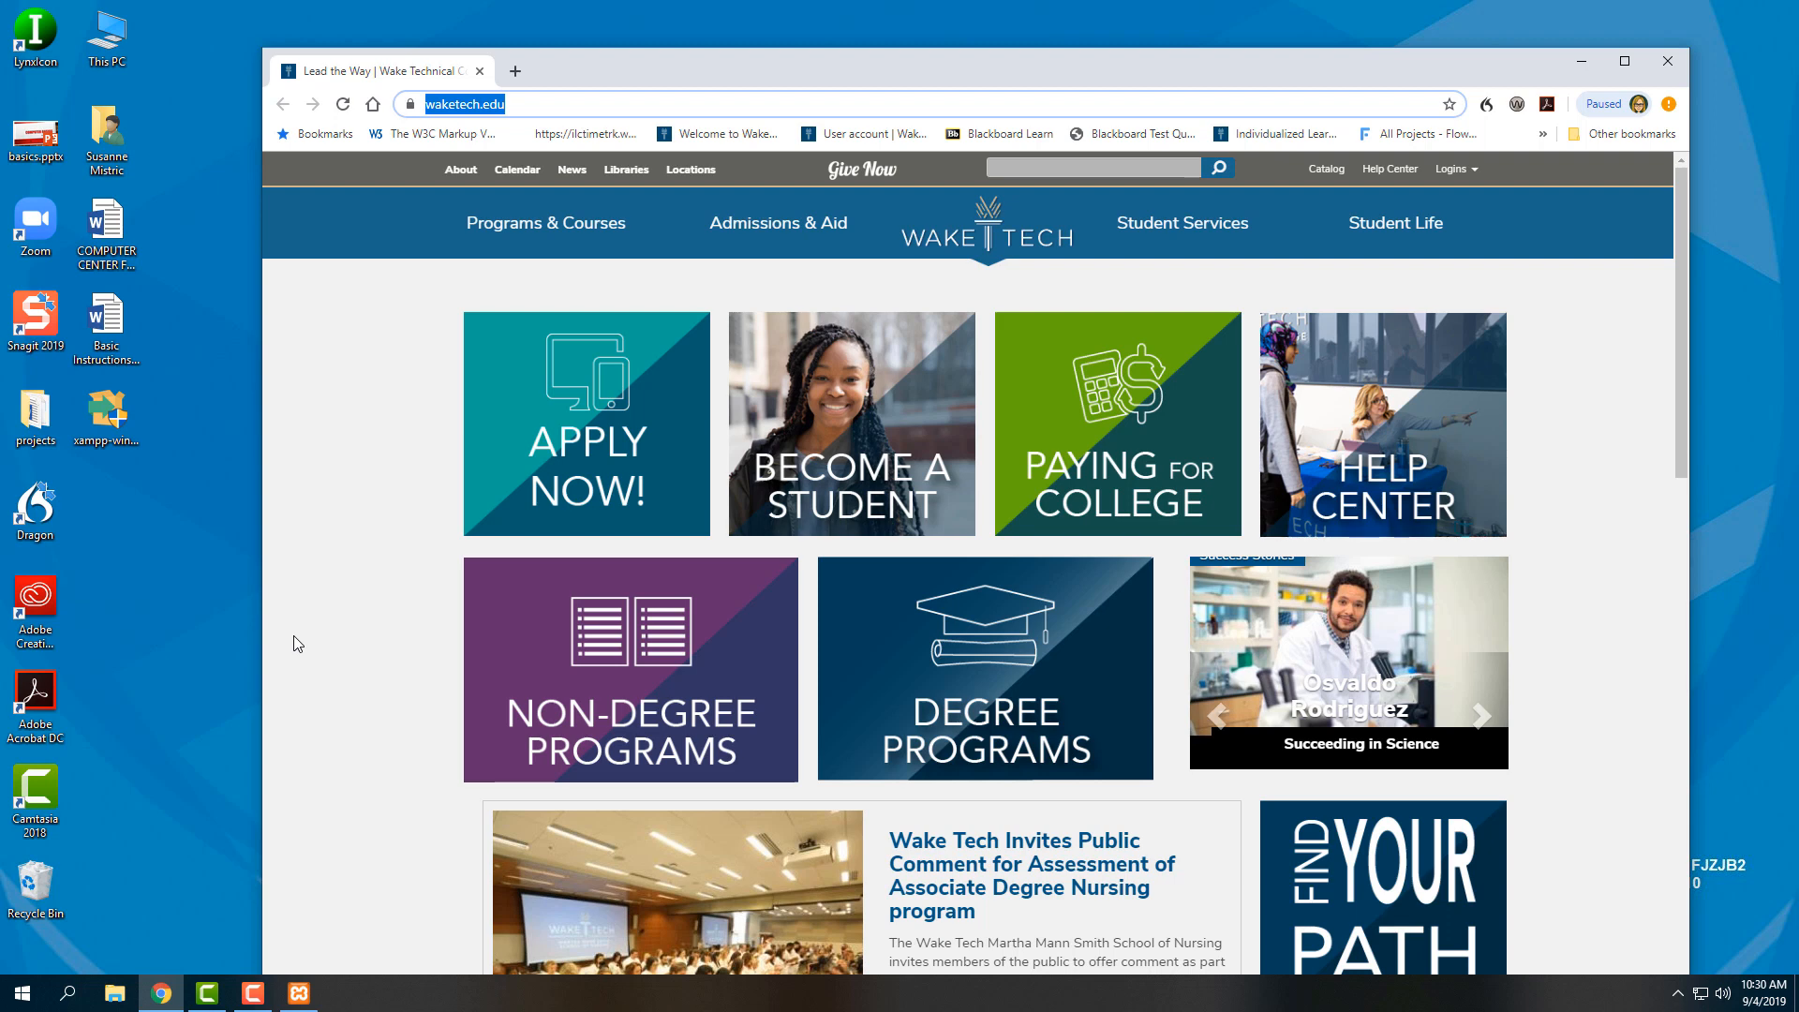
type("l")
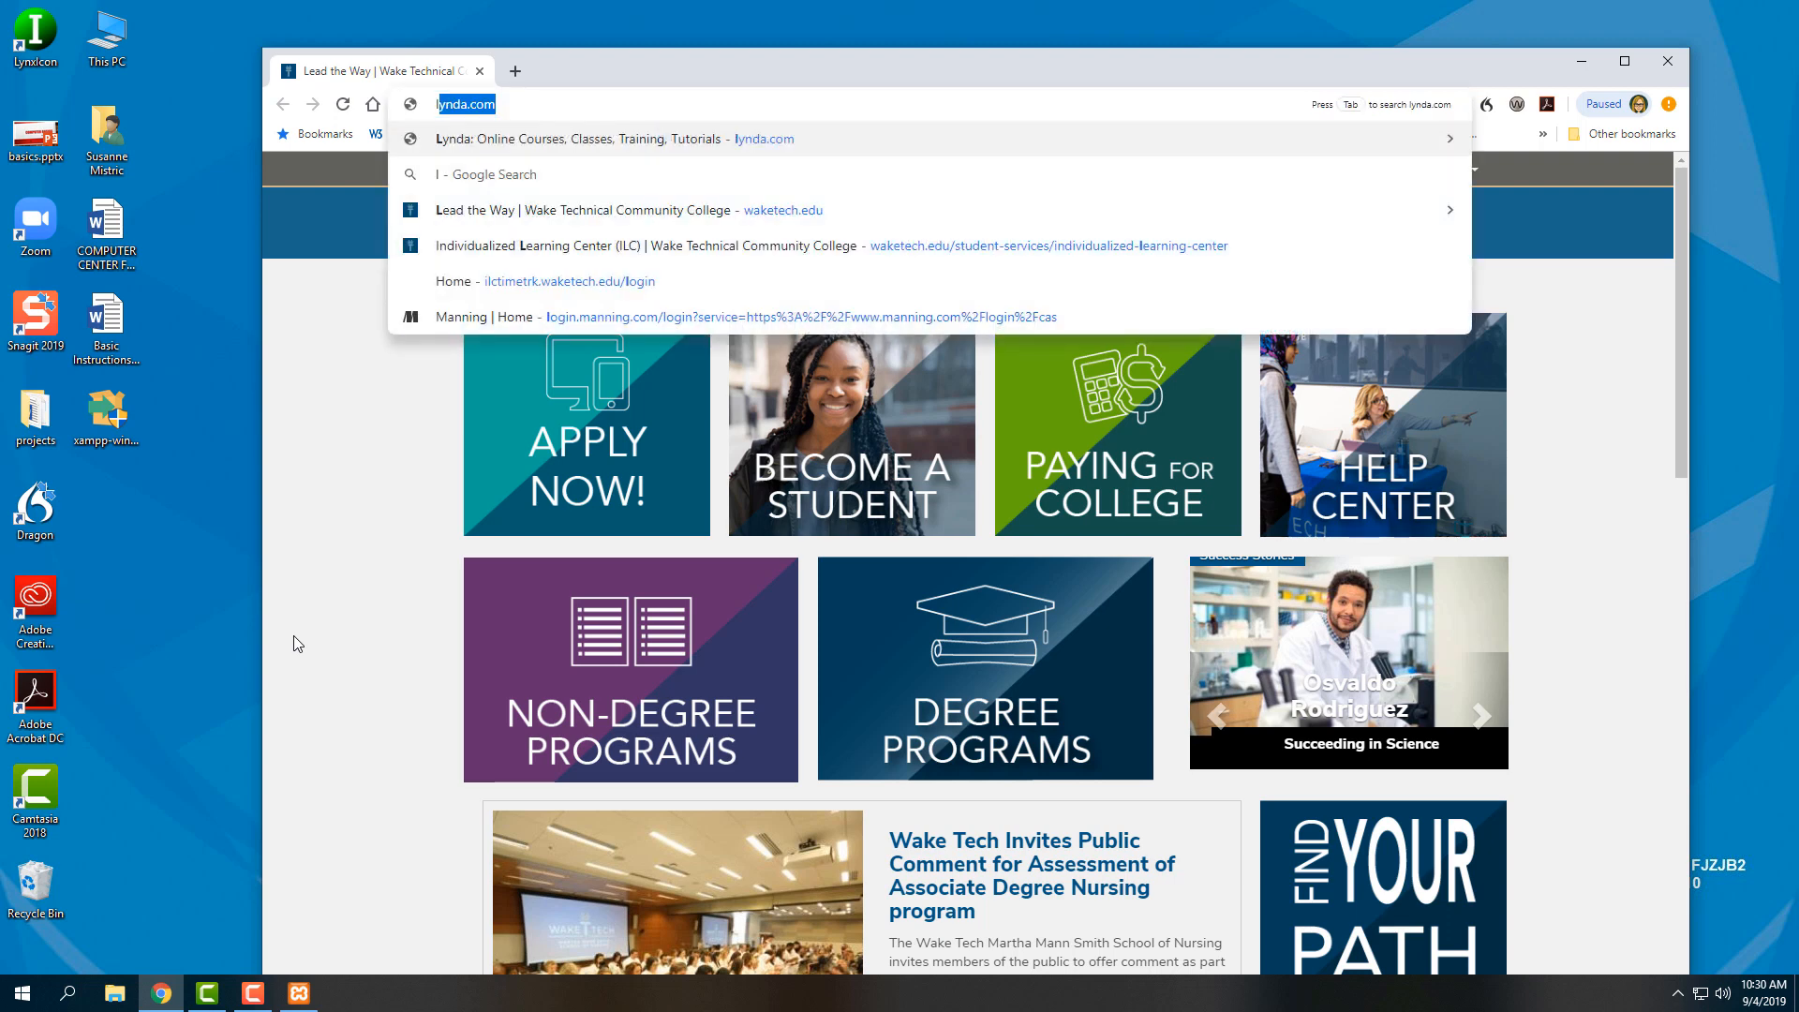
type("oc")
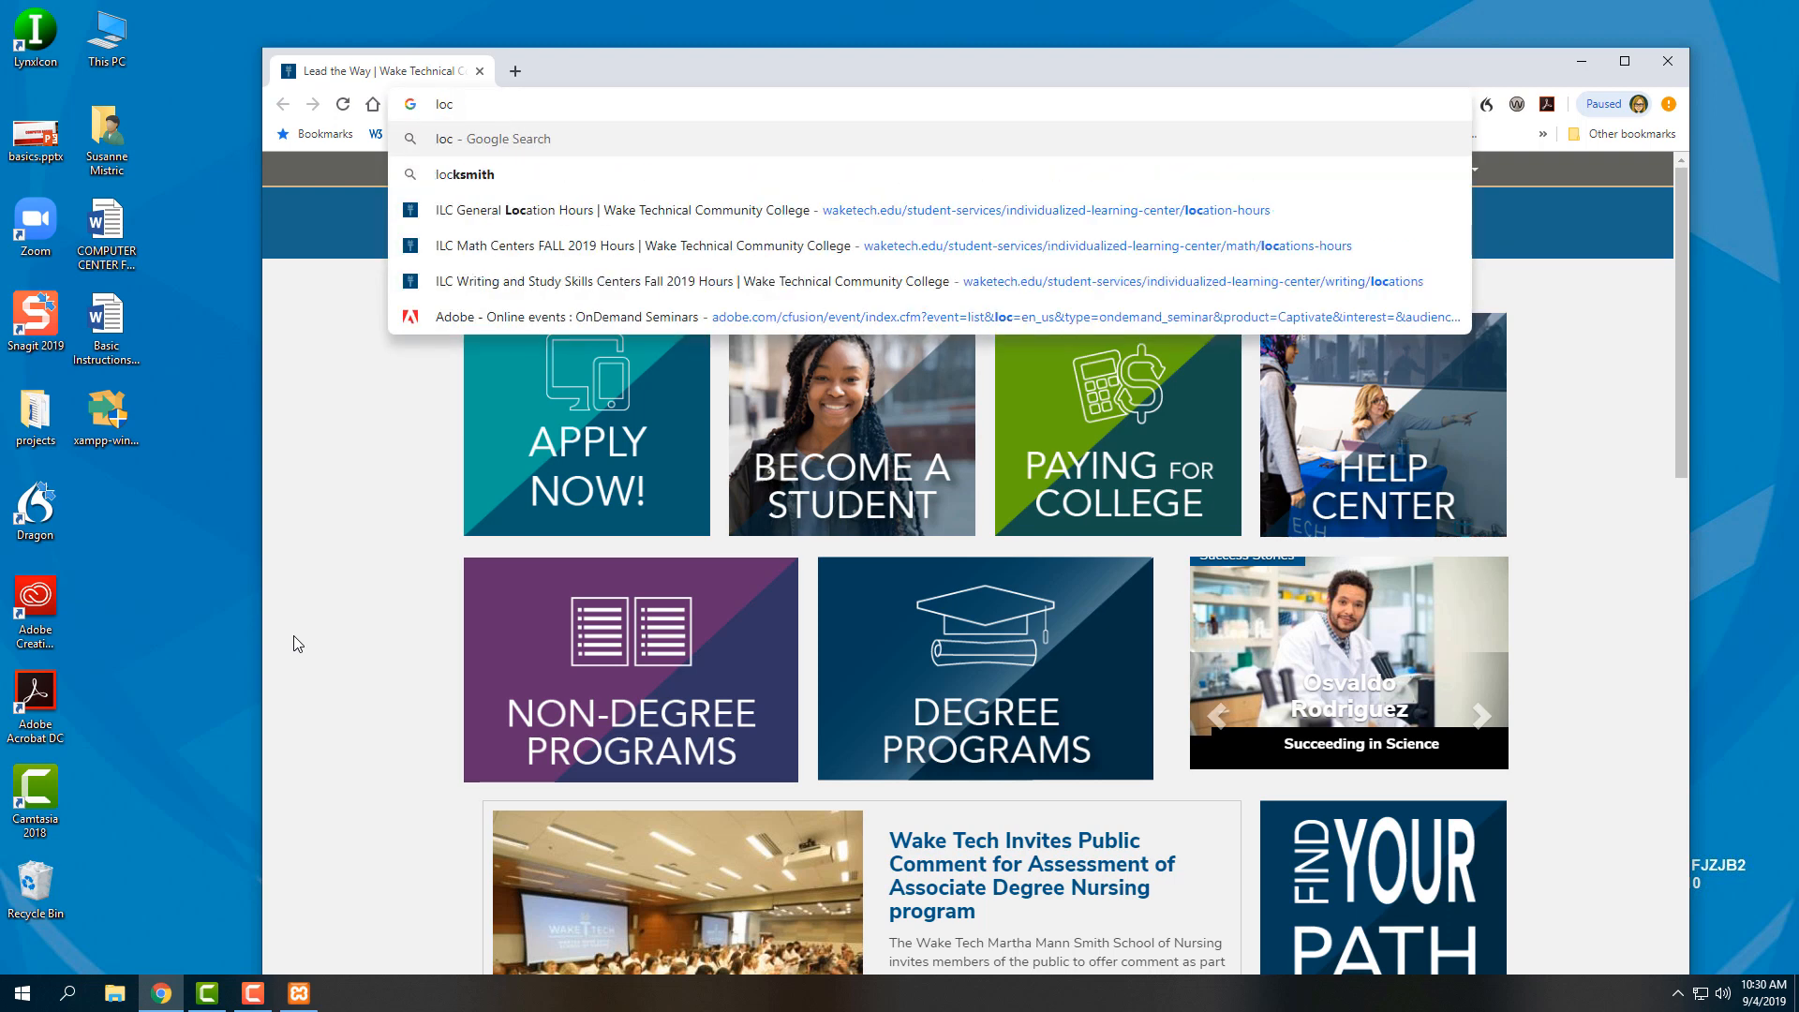
type("alhost")
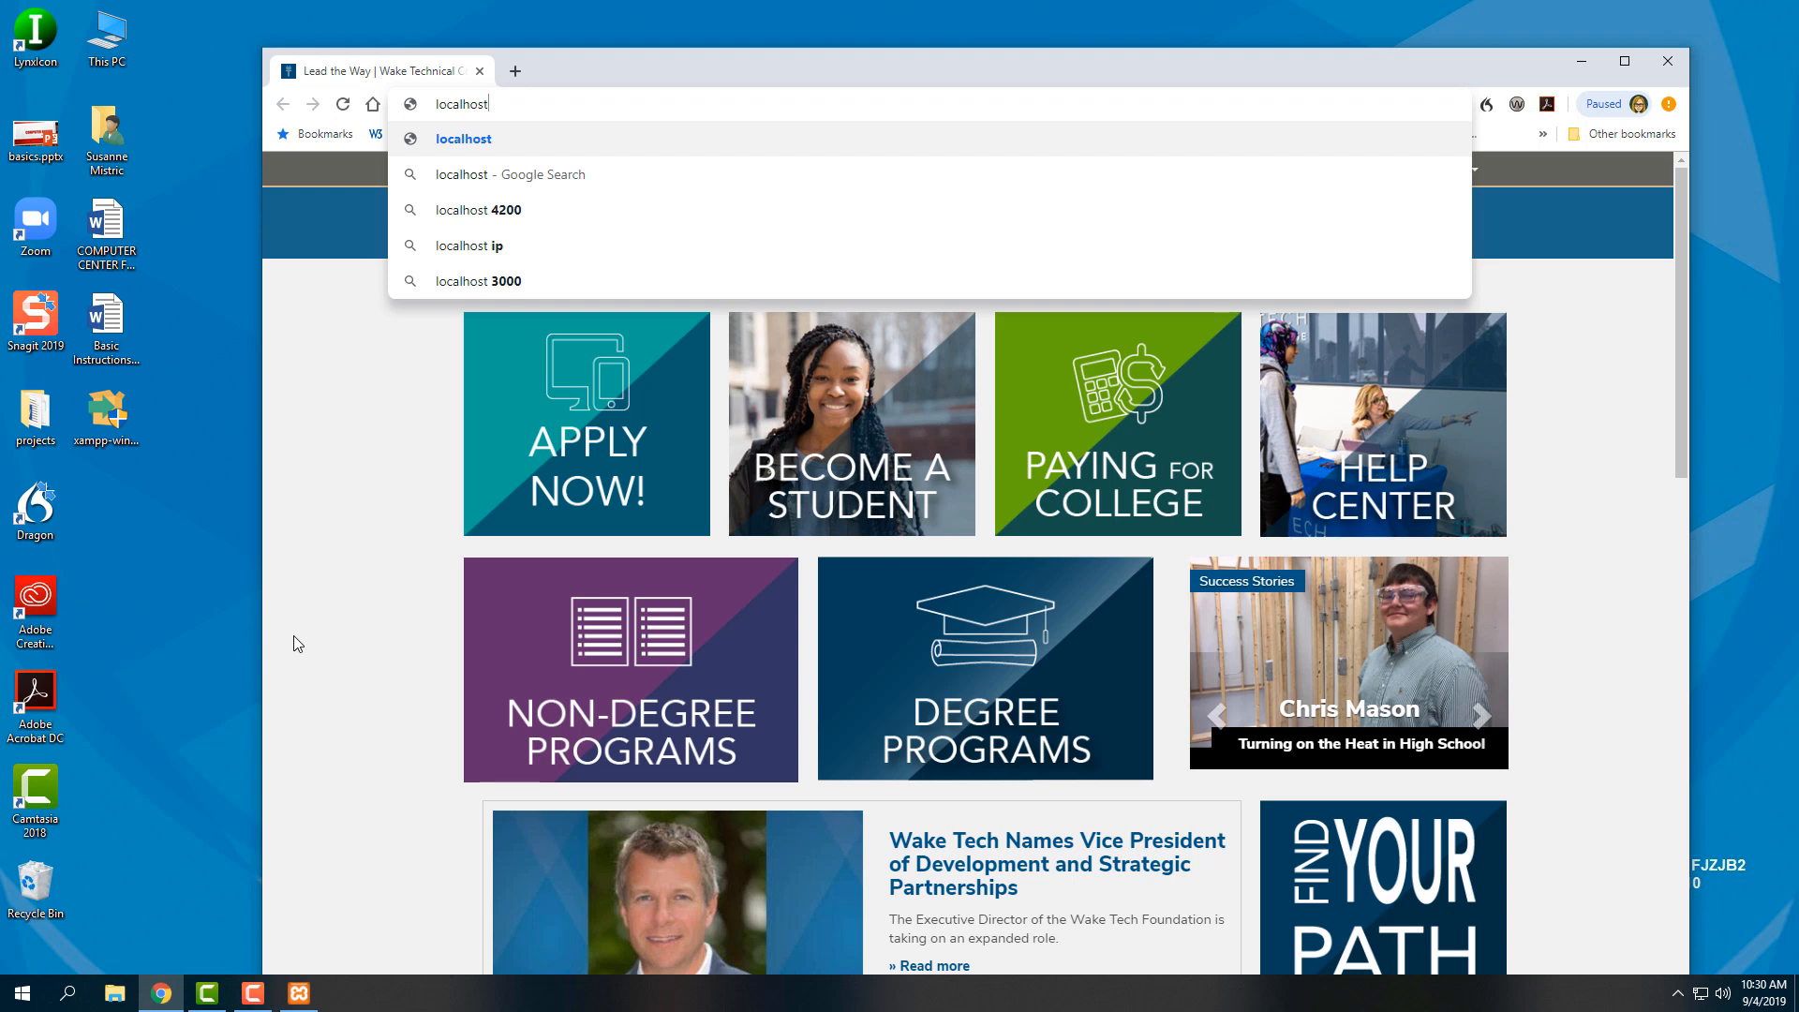
key("Return")
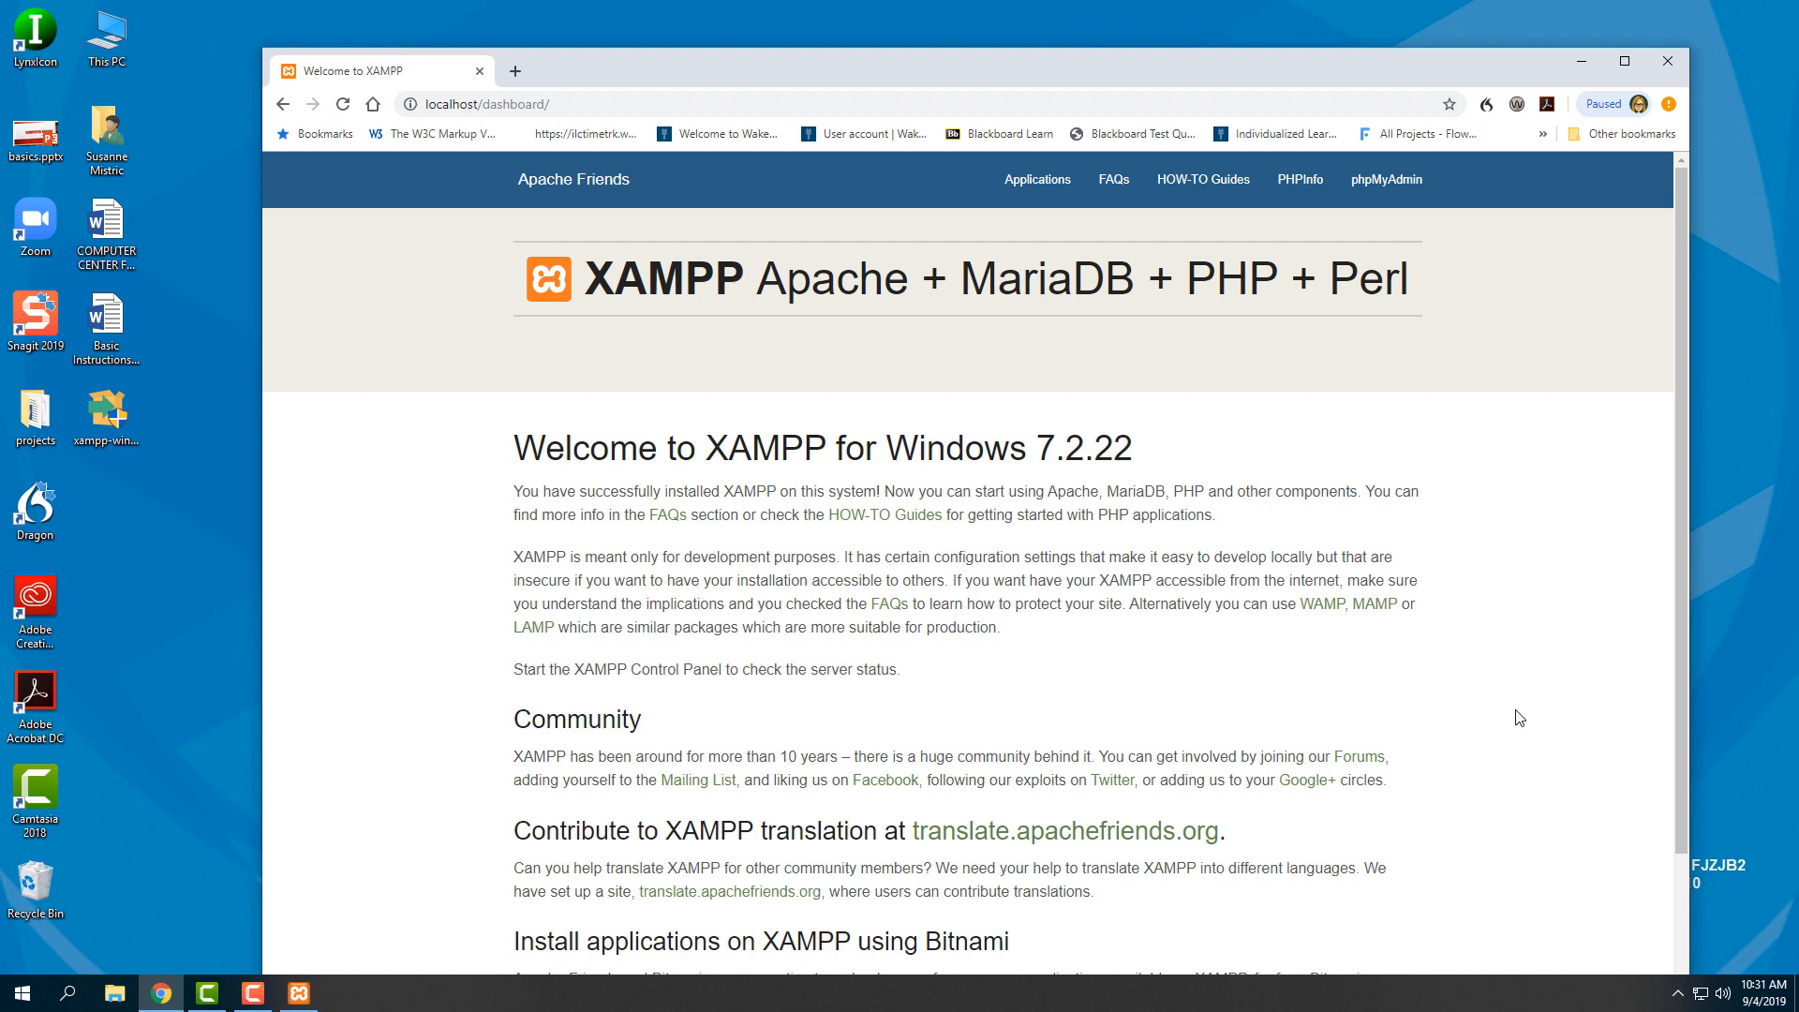
Minimize the browser, stop the Apache and MySQL modules, and close the XAMPP Control Panel window.
left_click(1582, 62)
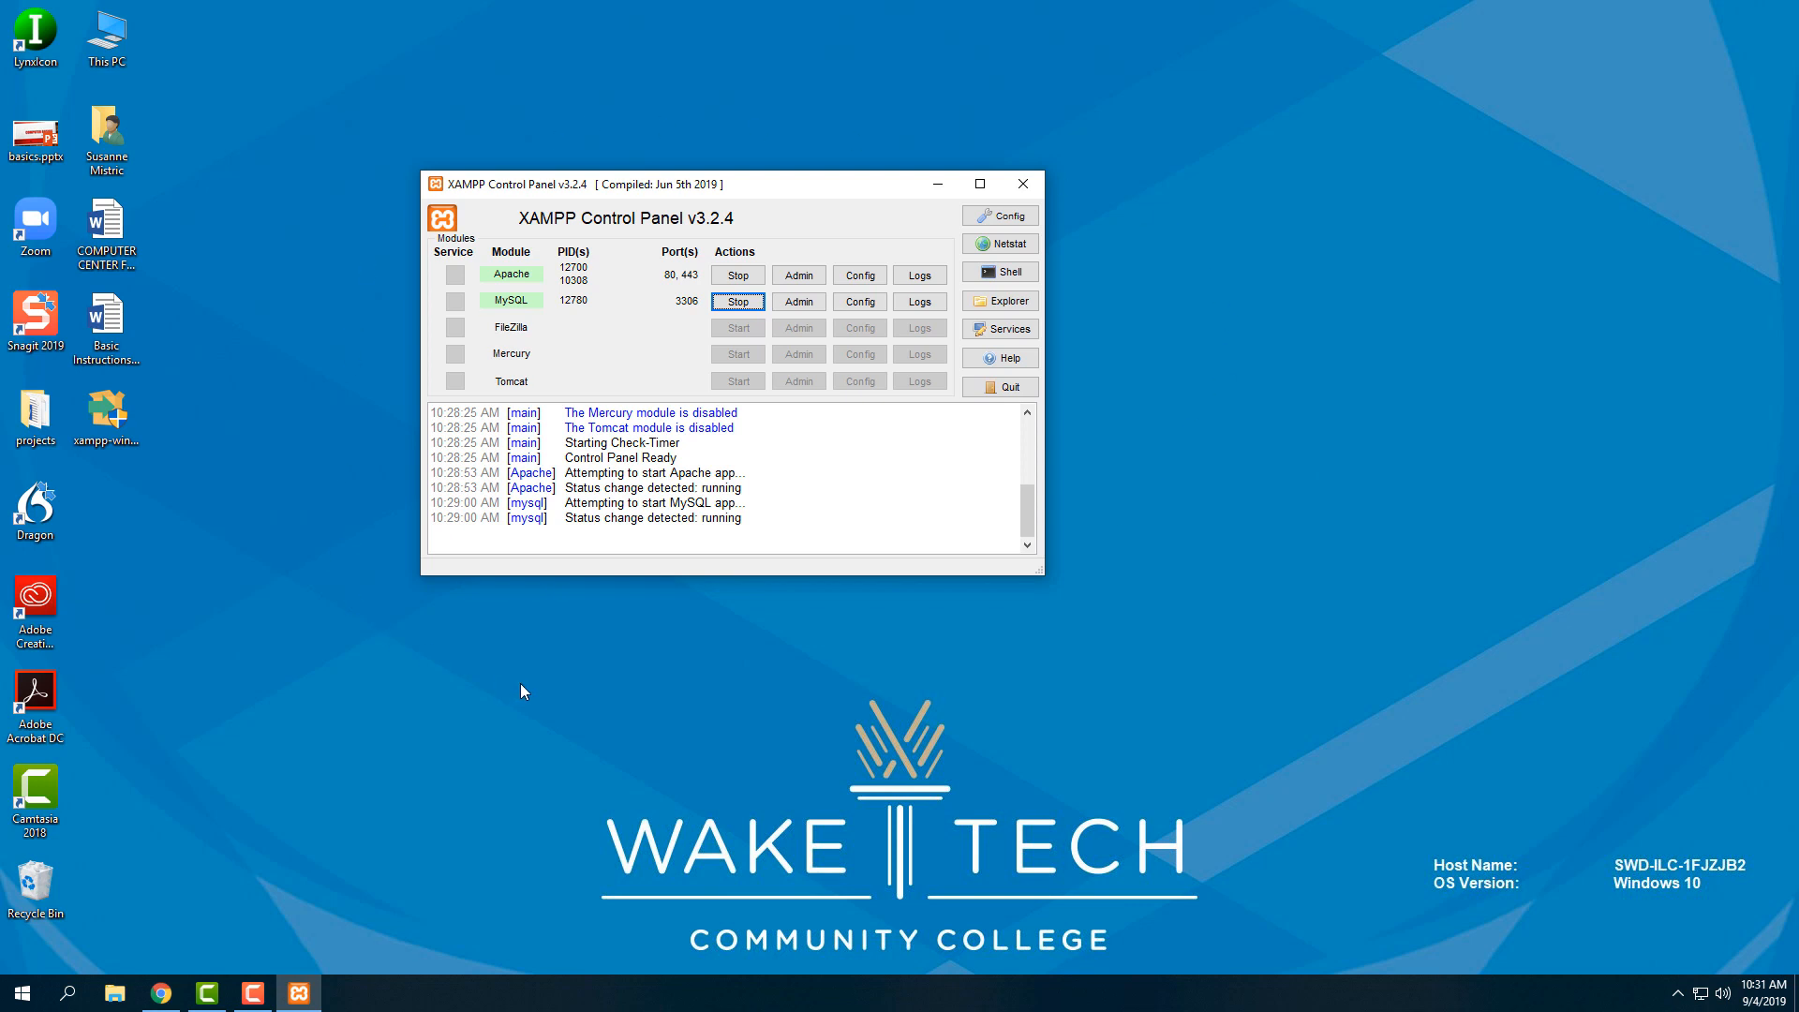
left_click(735, 277)
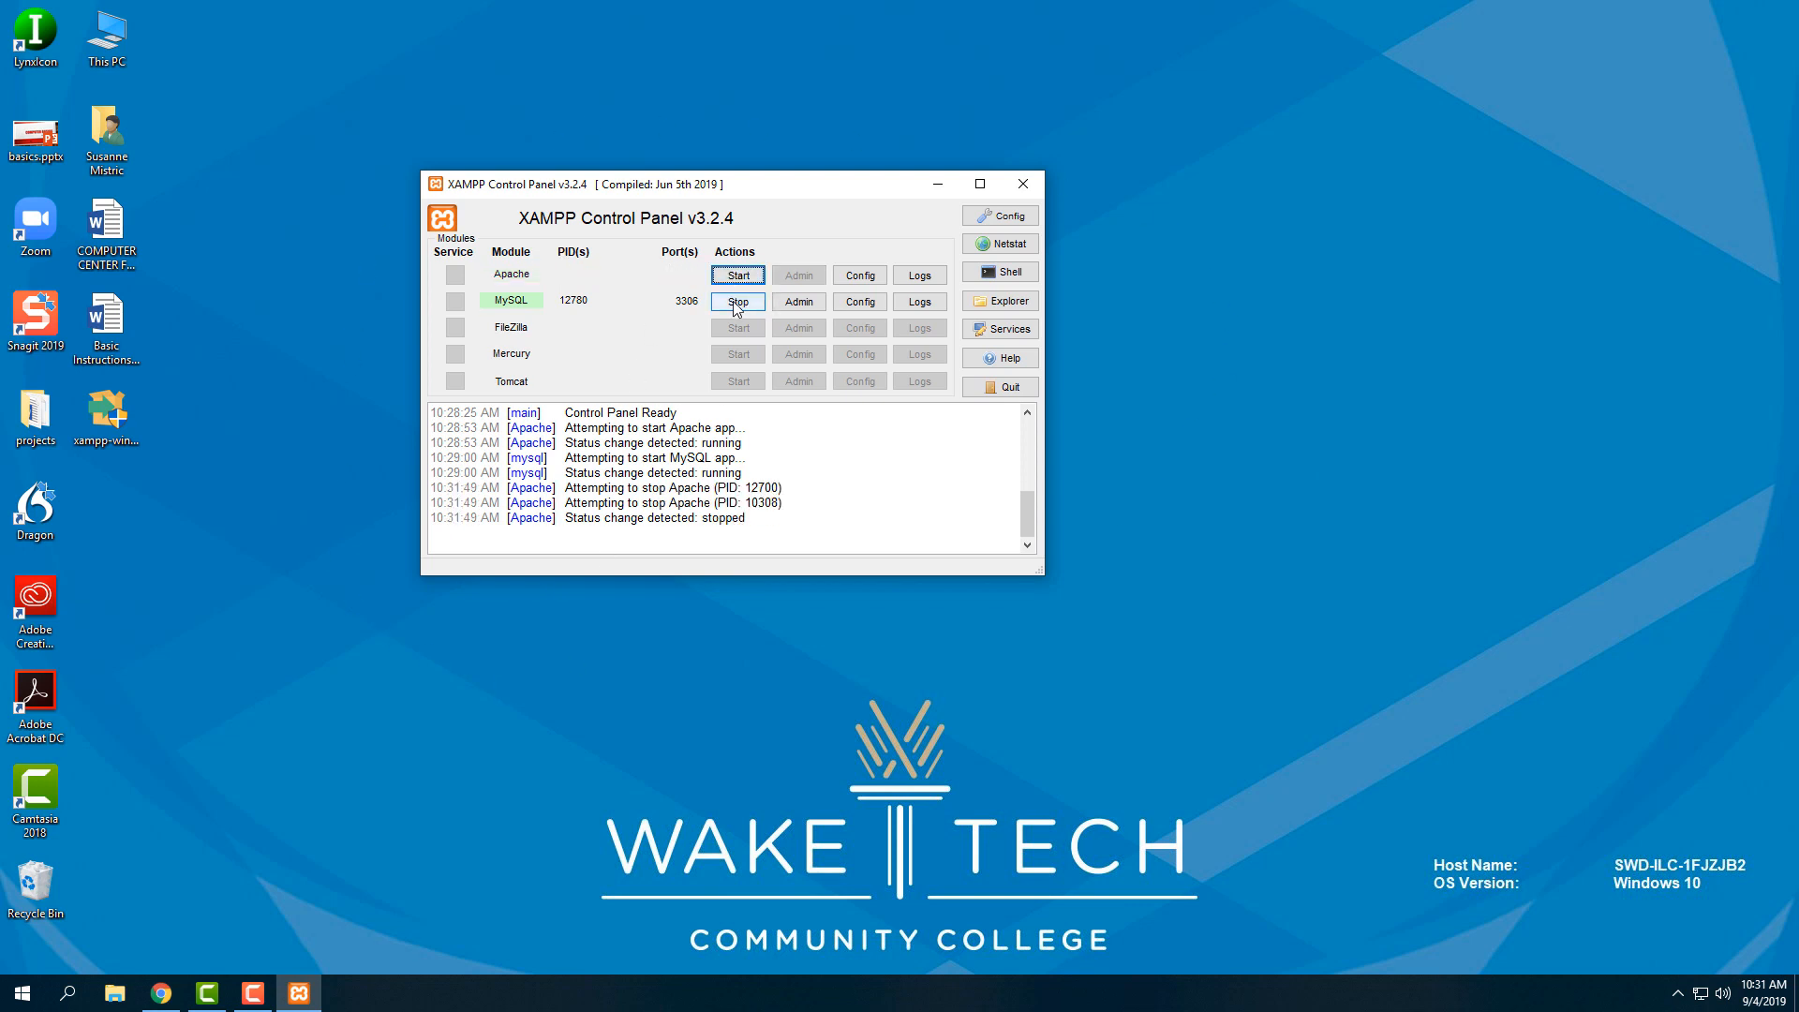
left_click(735, 302)
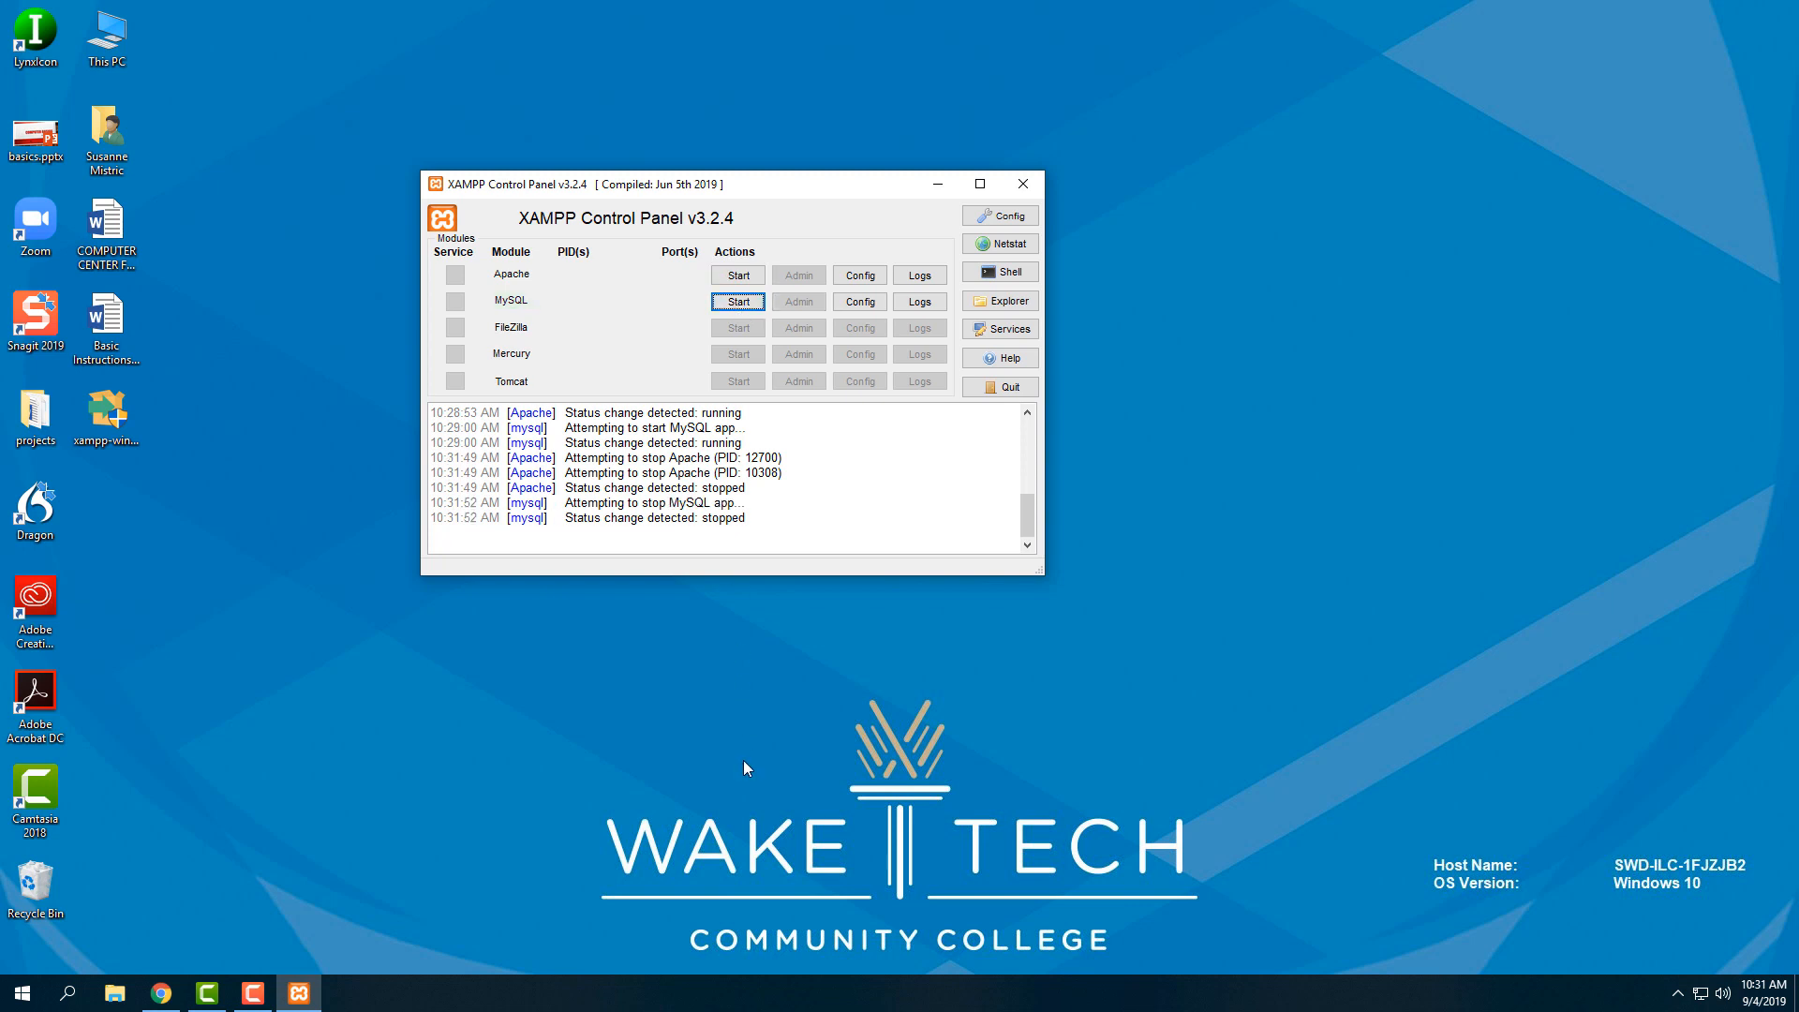
left_click(1029, 187)
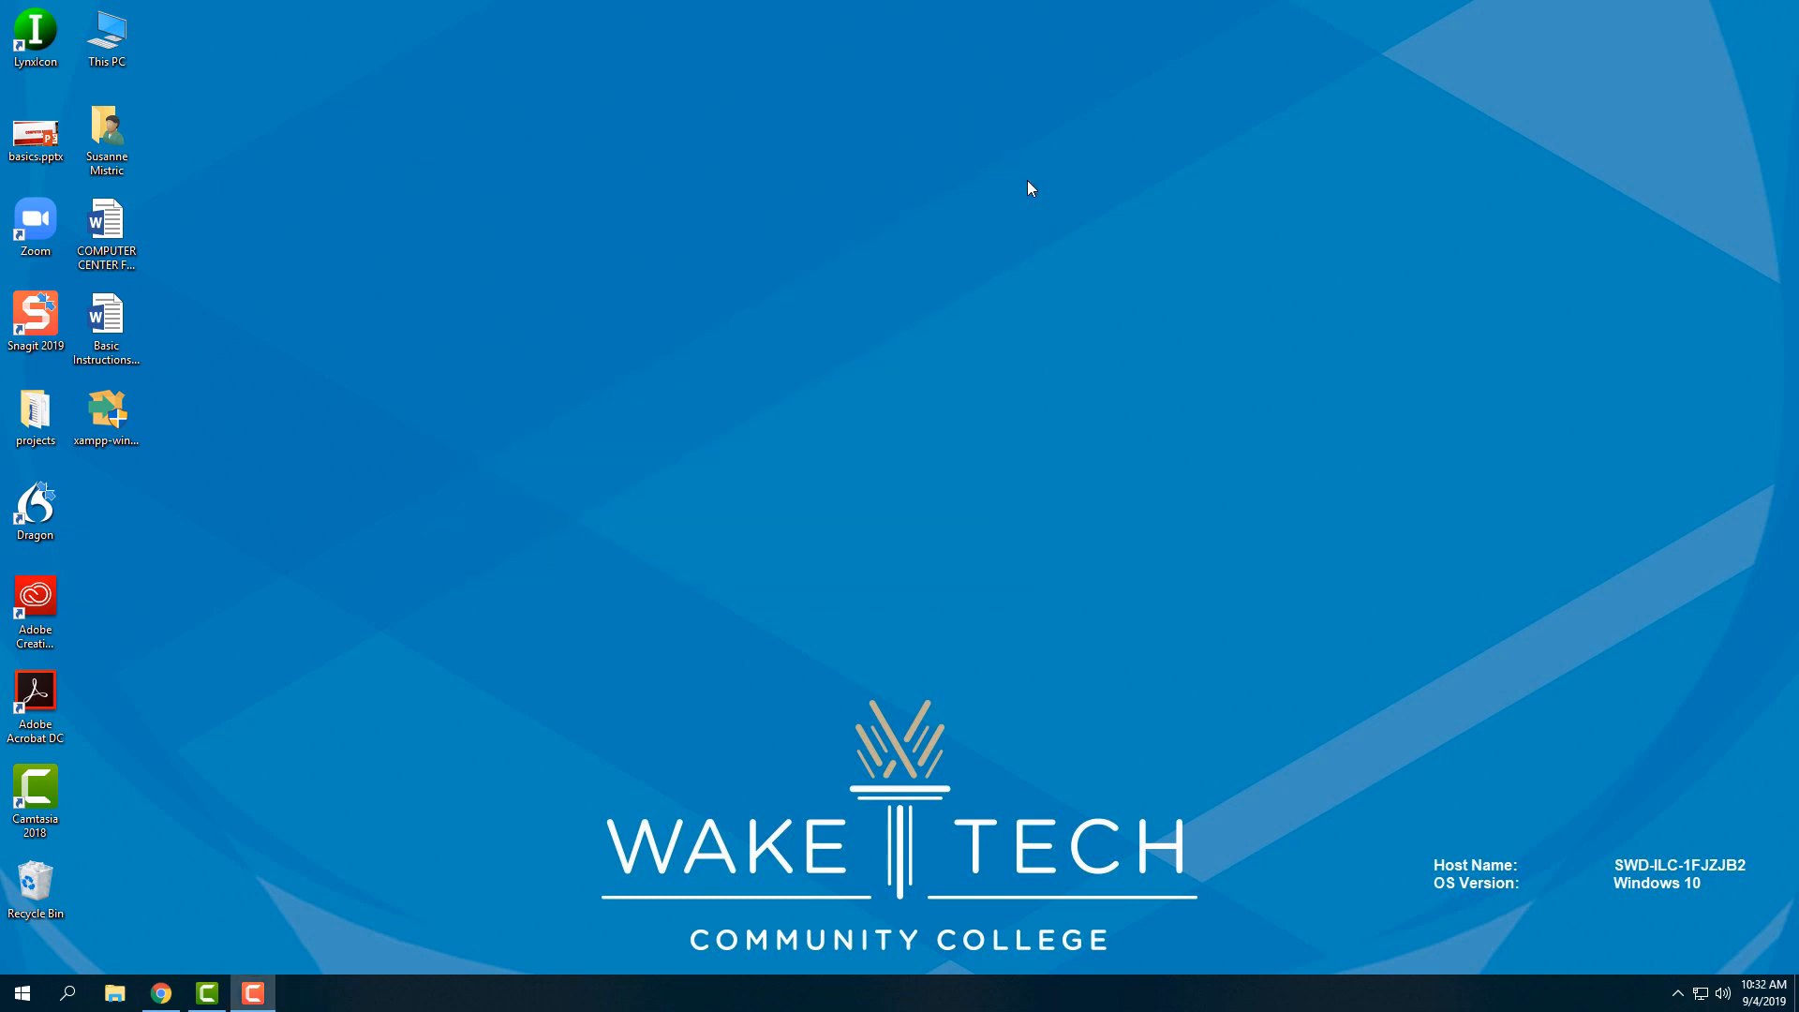